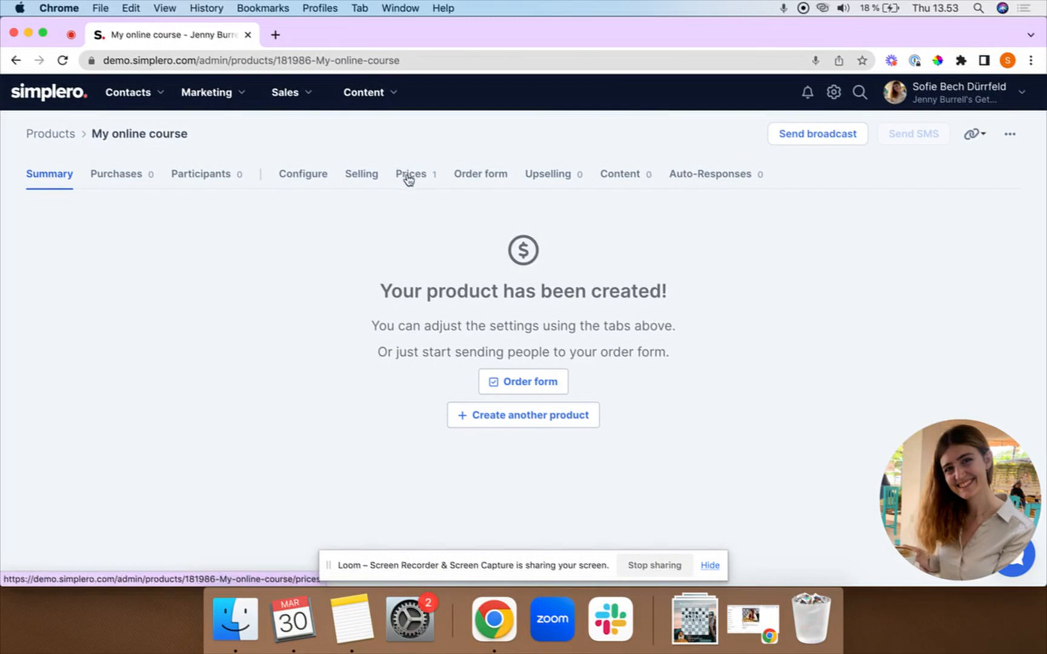
Open the course's Prices page and review the $500 Simple price under List Prices.
{"action": "left_click", "coordinate": [410, 177]}
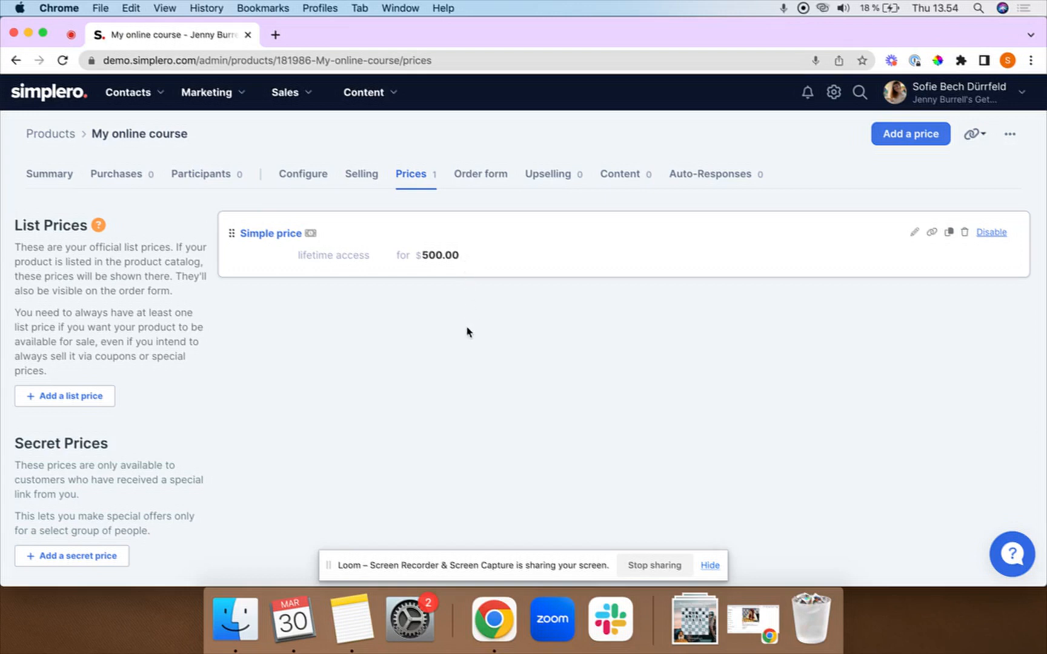
{"action": "scroll", "coordinate": [352, 346], "scroll_direction": "down", "scroll_amount": 1}
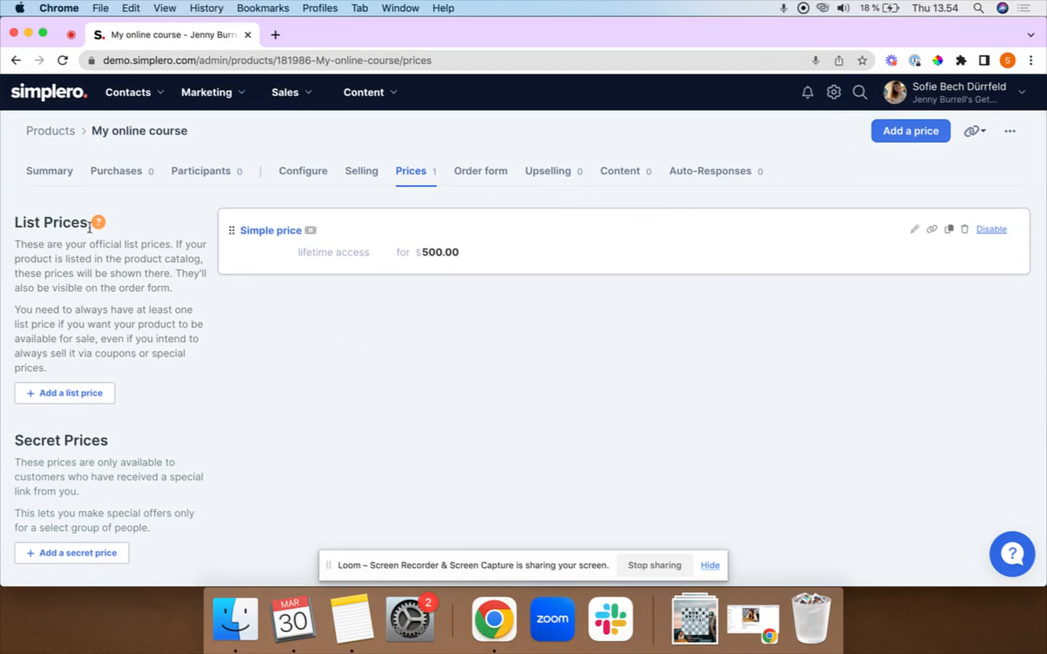
{"action": "left_click_drag", "start_coordinate": [91, 224], "coordinate": [6, 232]}
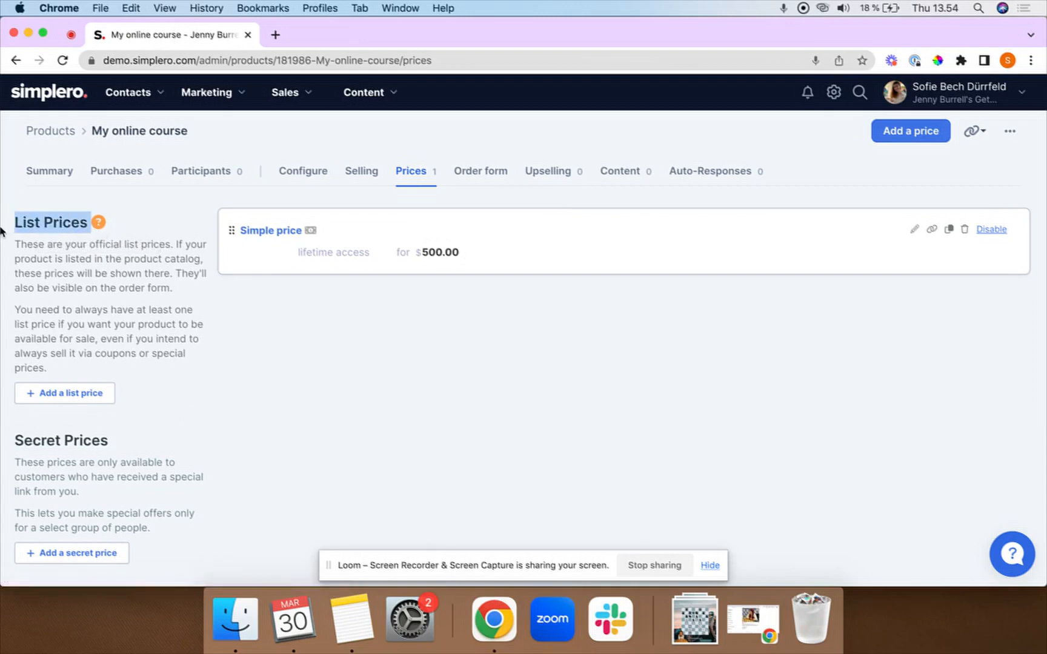
{"action": "left_click", "coordinate": [187, 303]}
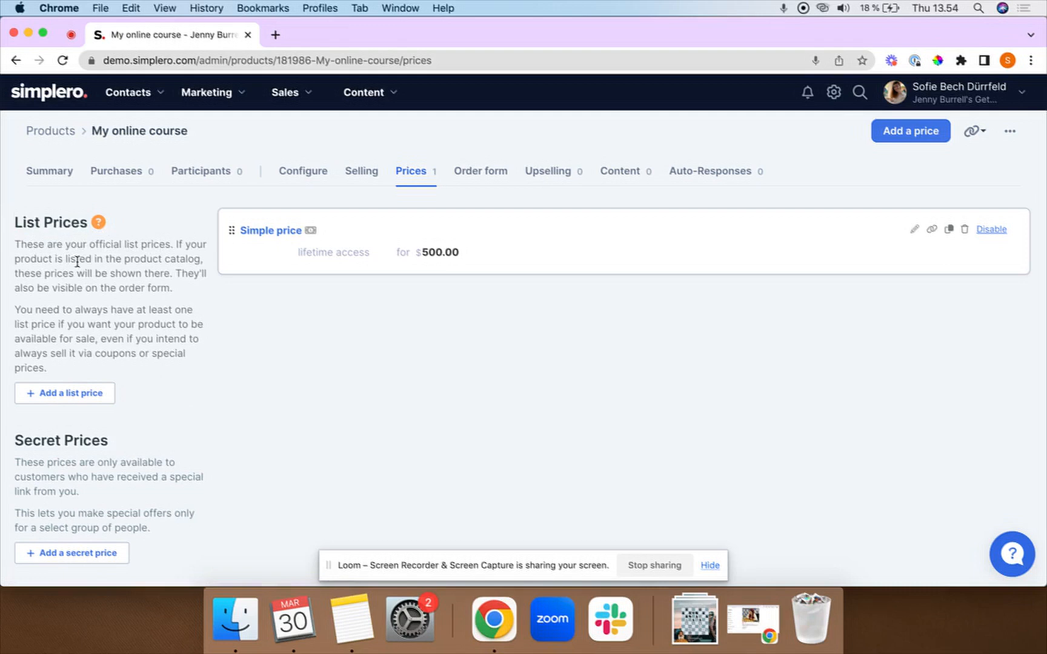
Look over the Secret Prices and Coupon Code Prices sections.
{"action": "scroll", "coordinate": [77, 261], "scroll_direction": "down", "scroll_amount": 3}
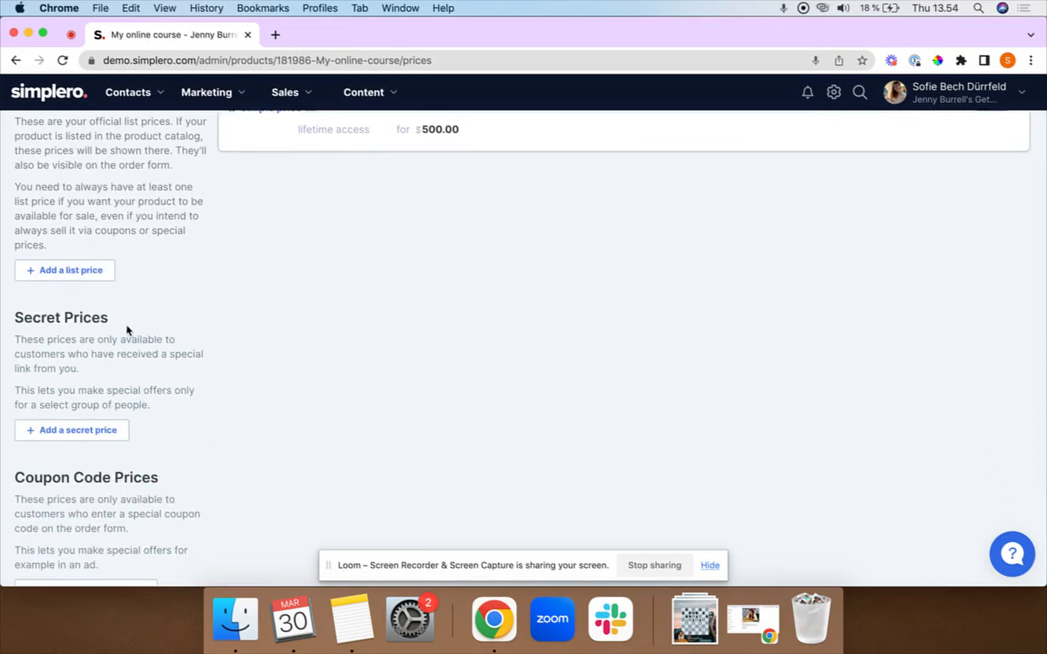
{"action": "left_click_drag", "start_coordinate": [128, 327], "coordinate": [15, 330]}
{"action": "left_click", "coordinate": [187, 333]}
{"action": "scroll", "coordinate": [81, 342], "scroll_direction": "down", "scroll_amount": 4}
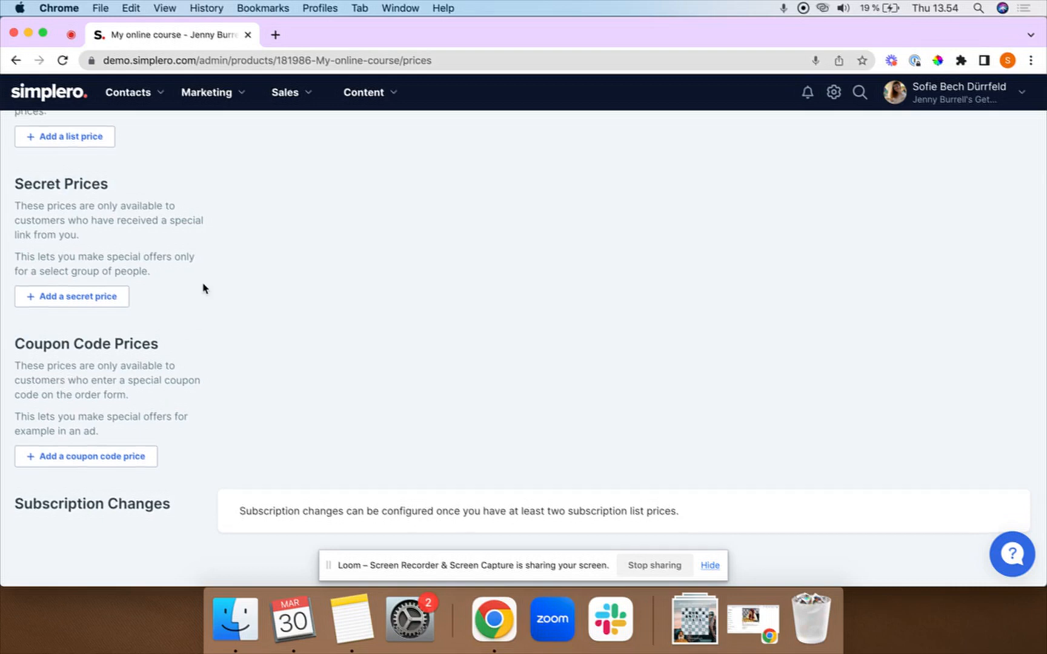
{"action": "scroll", "coordinate": [203, 286], "scroll_direction": "up", "scroll_amount": 10}
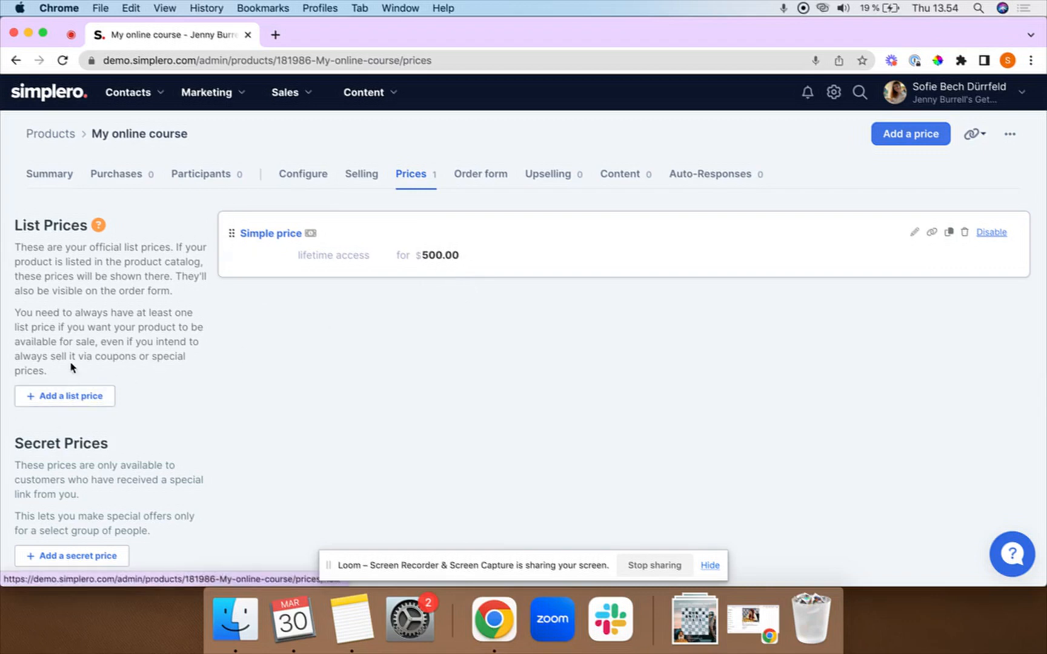
Add a new list price with the internal name 'Pay in 6 installments'.
{"action": "left_click", "coordinate": [59, 399]}
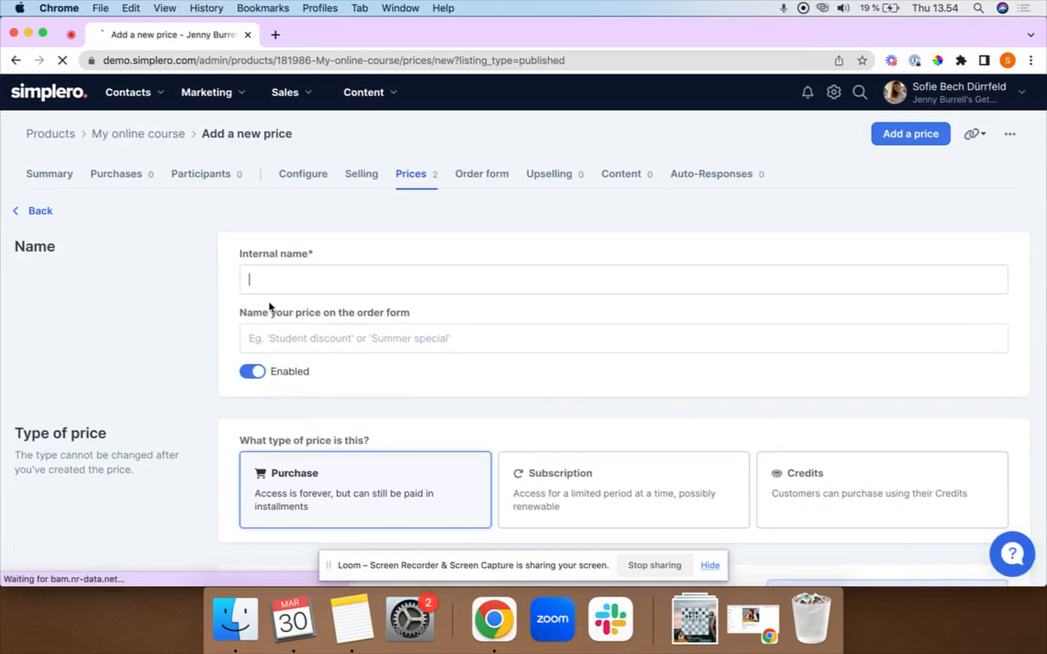
{"action": "left_click", "coordinate": [307, 277]}
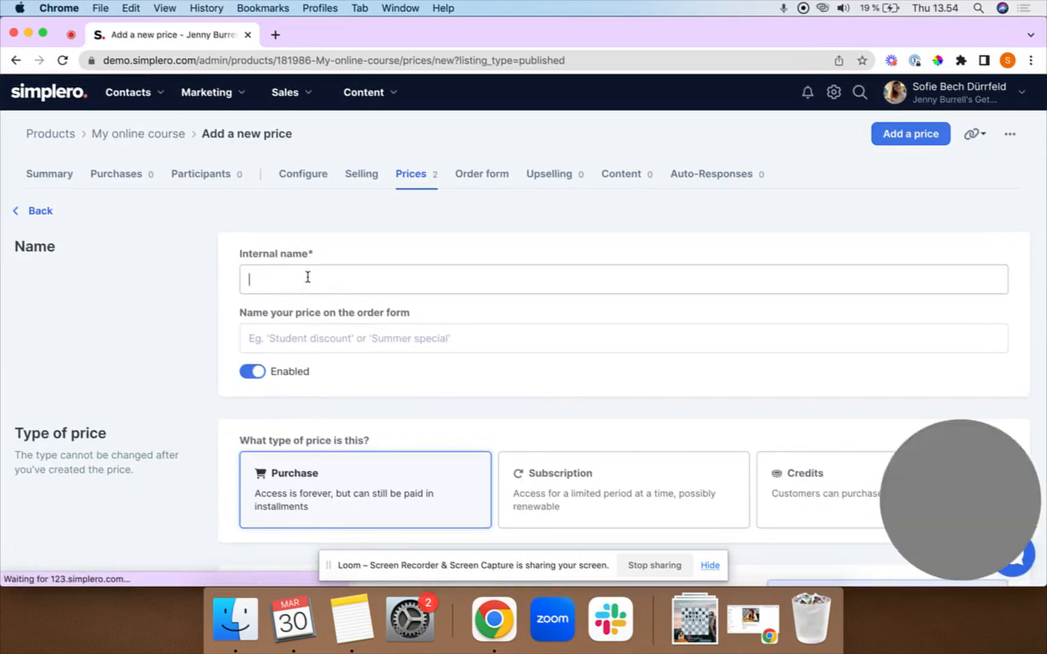
{"action": "type", "text": "Pay in 6"}
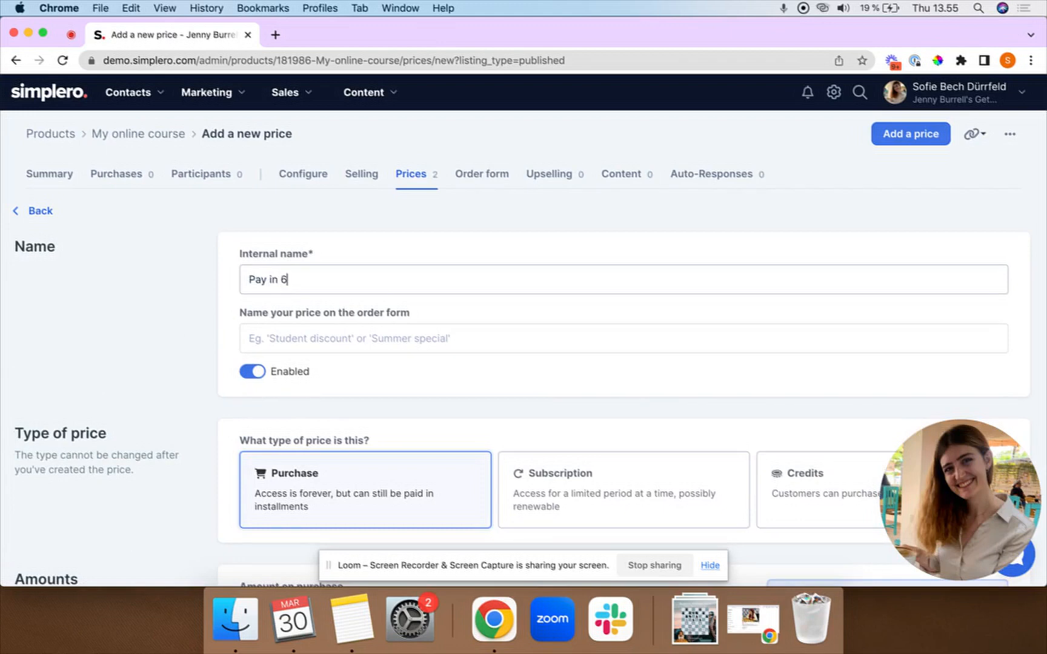
{"action": "type", "text": " installments"}
Copy 'Pay in 6 installments' into the order-form name field as well.
{"action": "key", "text": "super+a"}
{"action": "key", "text": "super+c"}
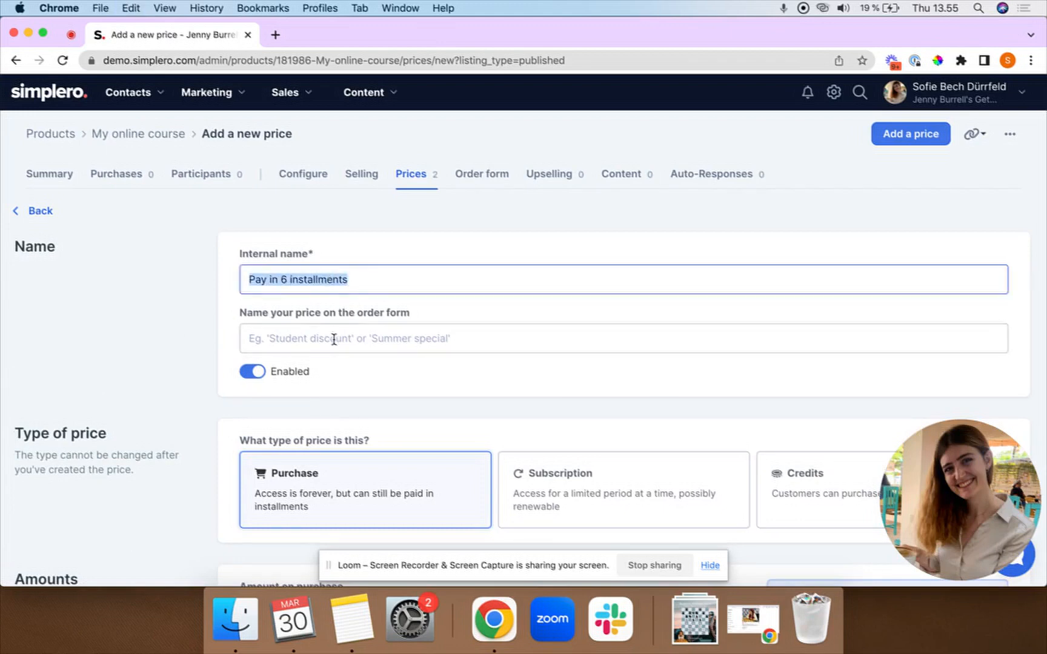
{"action": "left_click", "coordinate": [322, 337]}
{"action": "key", "text": "super+v"}
{"action": "left_click_drag", "start_coordinate": [241, 255], "coordinate": [309, 254]}
{"action": "left_click_drag", "start_coordinate": [459, 322], "coordinate": [215, 320]}
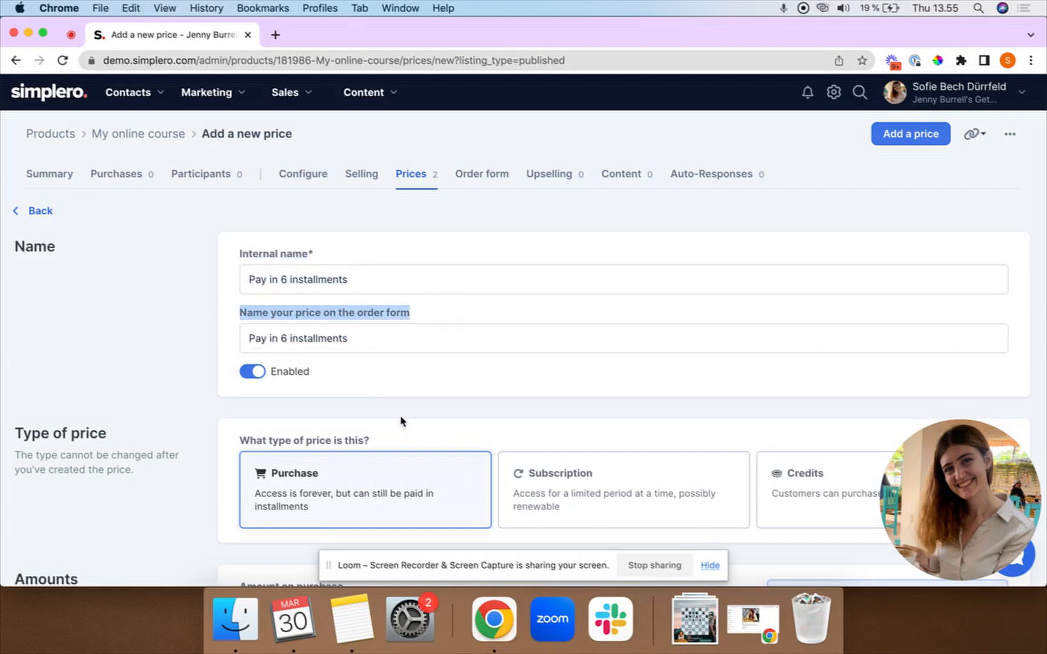
{"action": "left_click", "coordinate": [412, 400]}
{"action": "scroll", "coordinate": [412, 400], "scroll_direction": "down", "scroll_amount": 3}
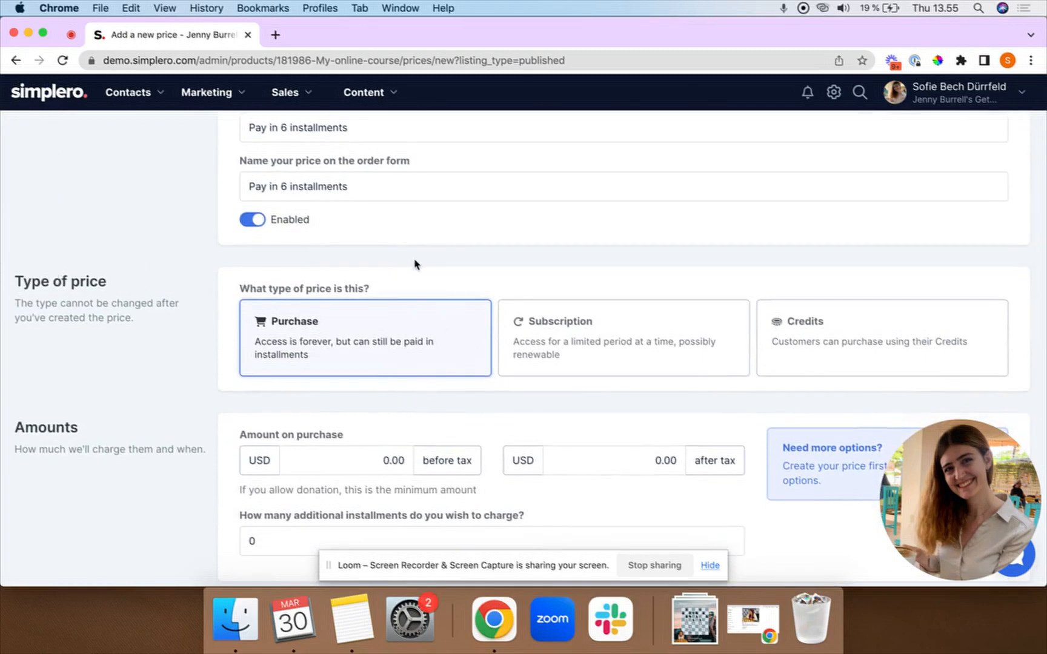
Set the purchase amount to 100.00 USD before tax with 5 additional installments.
{"action": "scroll", "coordinate": [408, 327], "scroll_direction": "down", "scroll_amount": 1}
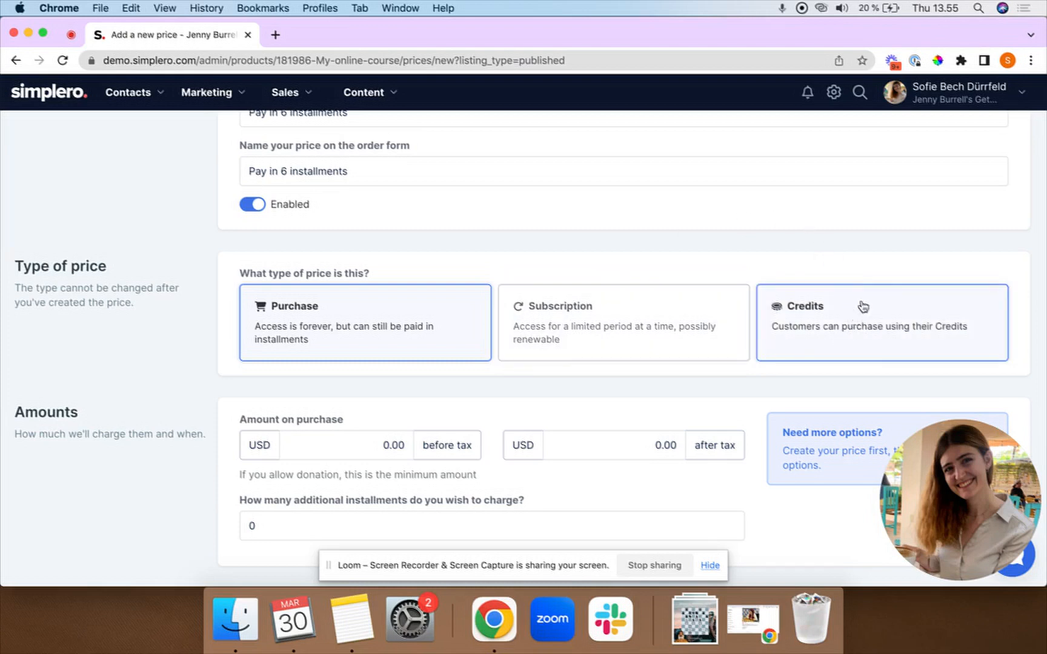
{"action": "scroll", "coordinate": [692, 268], "scroll_direction": "down", "scroll_amount": 1}
{"action": "scroll", "coordinate": [692, 268], "scroll_direction": "down", "scroll_amount": 3}
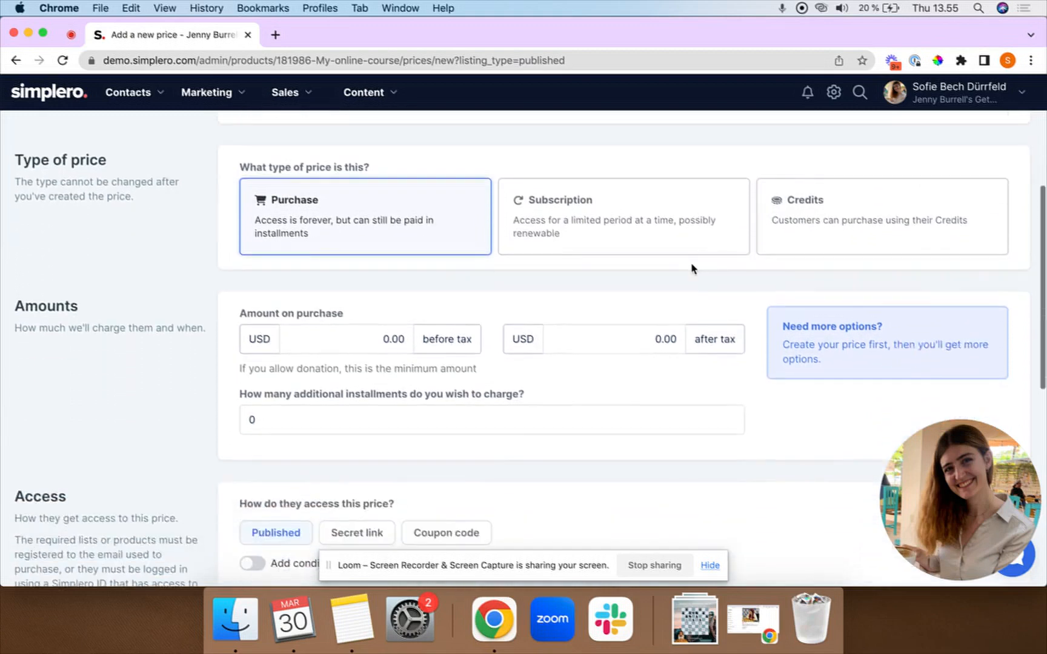
{"action": "scroll", "coordinate": [304, 245], "scroll_direction": "up", "scroll_amount": 2}
{"action": "scroll", "coordinate": [340, 285], "scroll_direction": "down", "scroll_amount": 2}
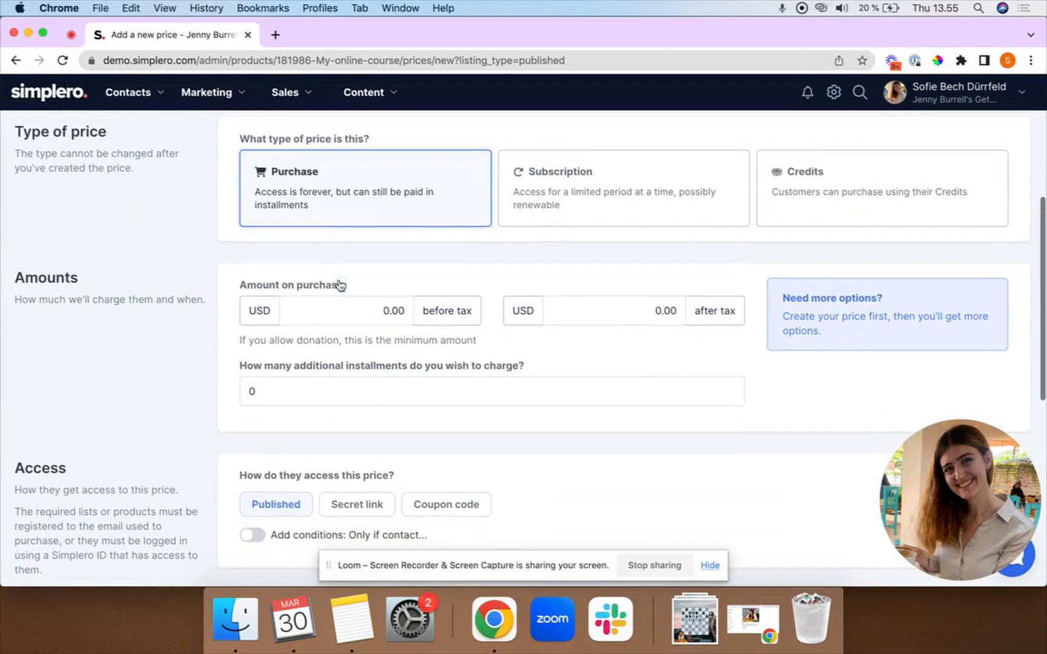
{"action": "scroll", "coordinate": [332, 282], "scroll_direction": "up", "scroll_amount": 8}
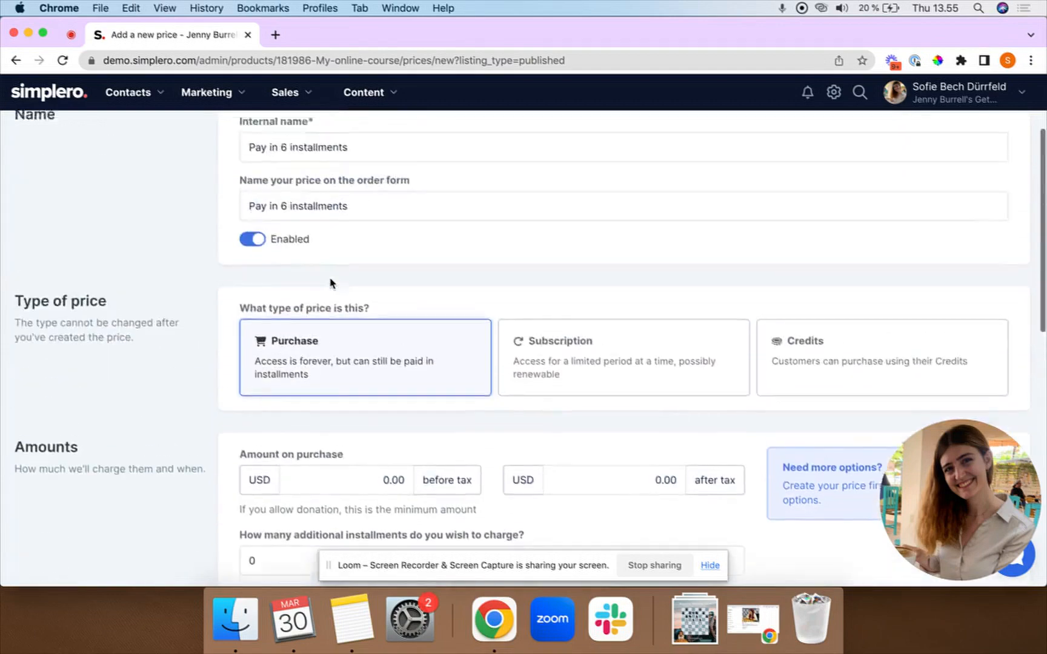
{"action": "scroll", "coordinate": [308, 282], "scroll_direction": "down", "scroll_amount": 7}
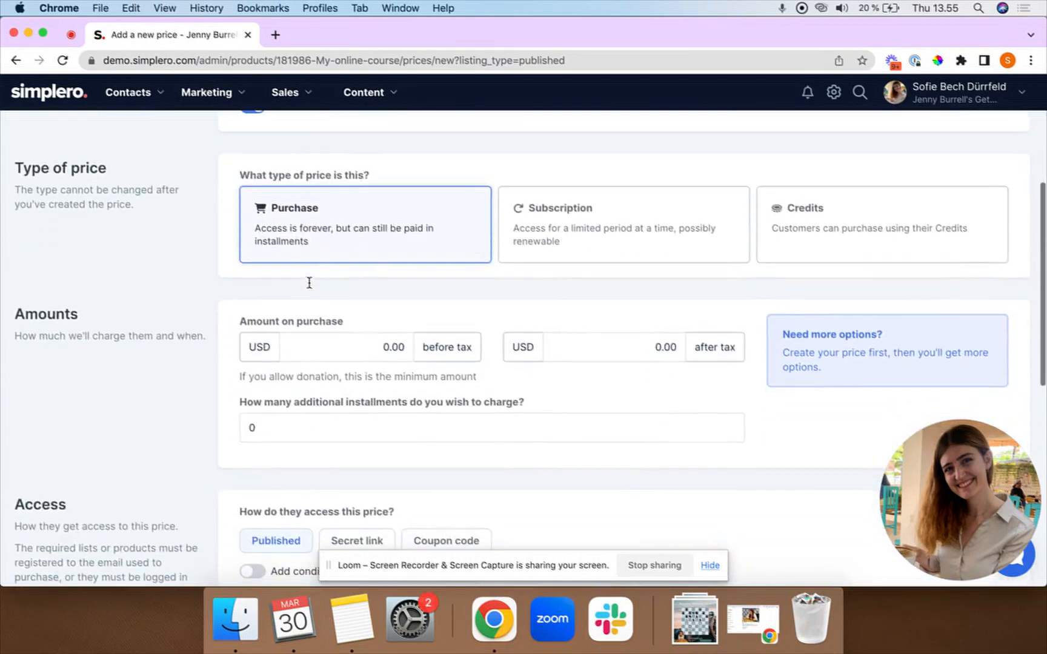
{"action": "left_click", "coordinate": [360, 345]}
{"action": "type", "text": "0"}
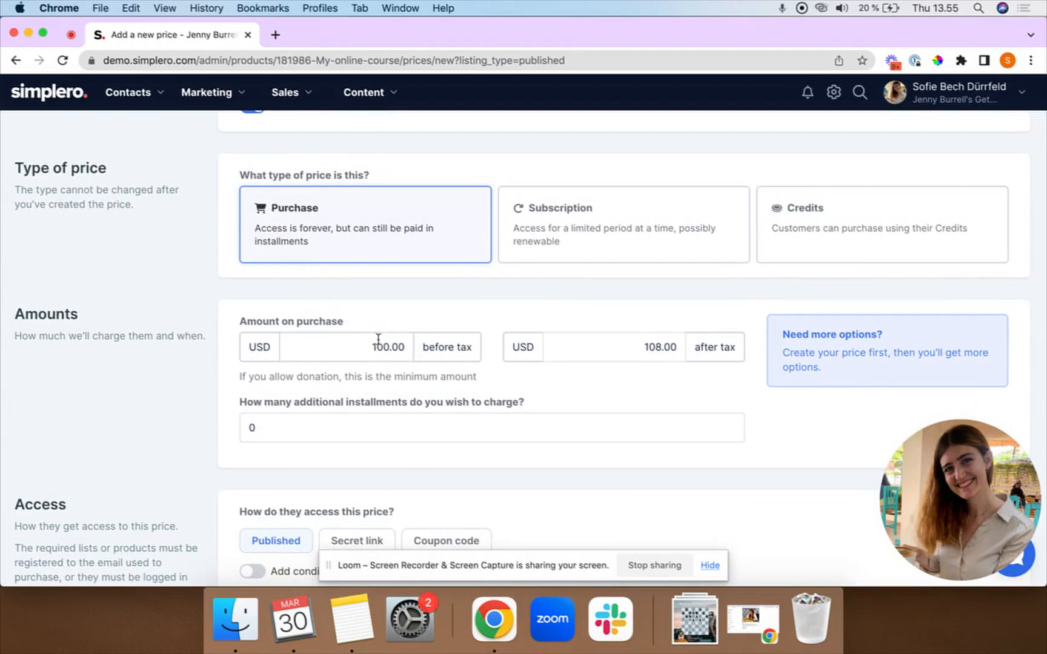
{"action": "double_click", "coordinate": [334, 431]}
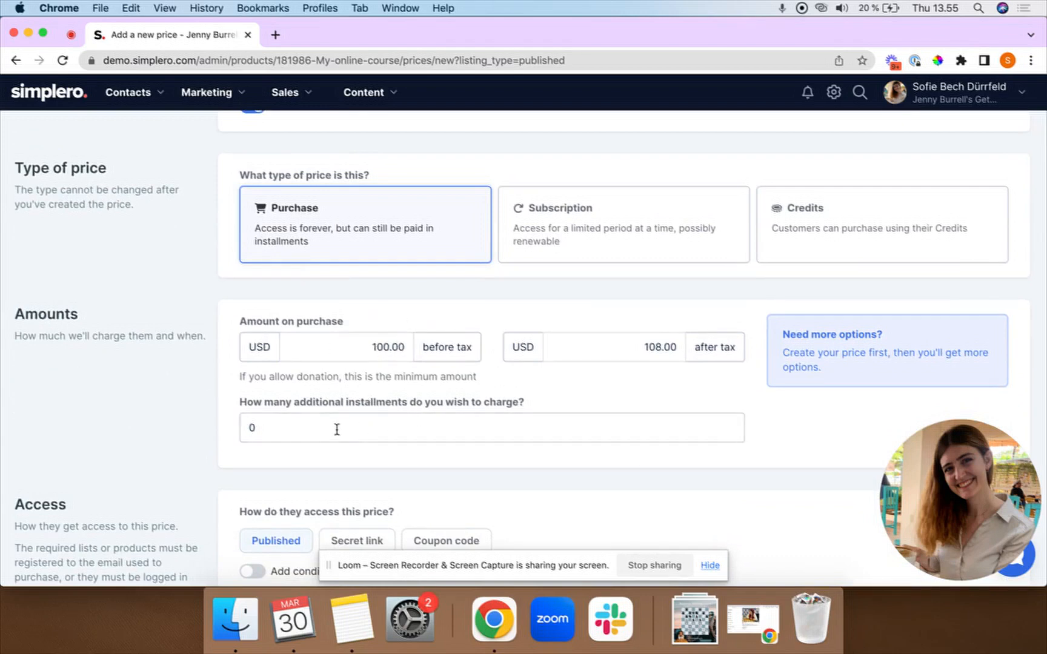
{"action": "type", "text": "5"}
{"action": "key", "text": "Tab"}
Set each additional installment to $100, charged one month apart.
{"action": "type", "text": "1"}
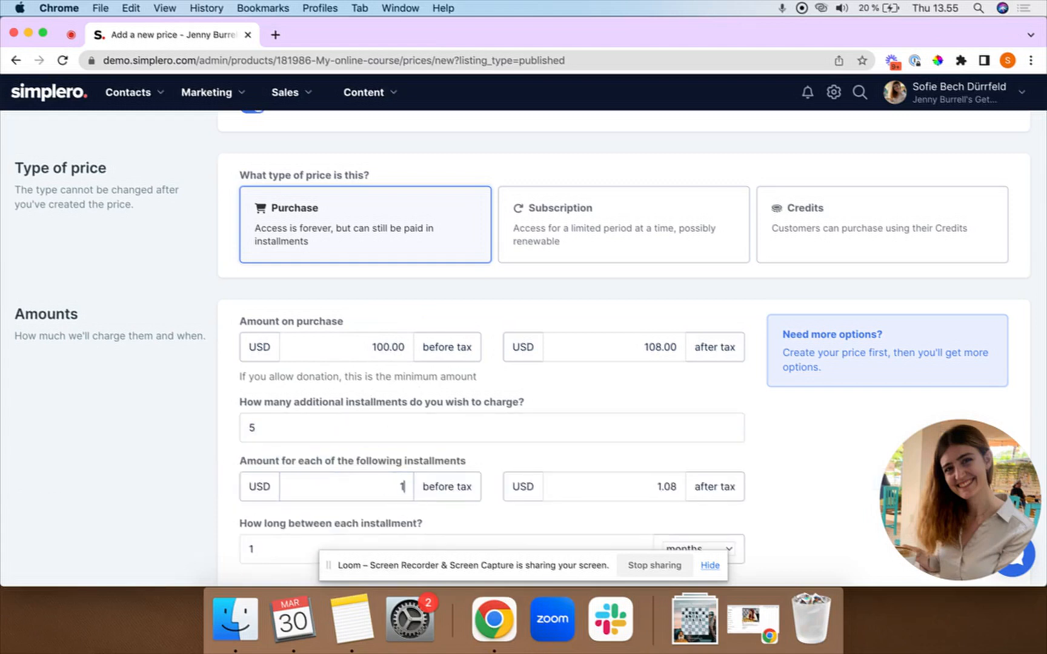
{"action": "type", "text": "00"}
{"action": "left_click", "coordinate": [436, 462]}
{"action": "scroll", "coordinate": [440, 455], "scroll_direction": "down", "scroll_amount": 3}
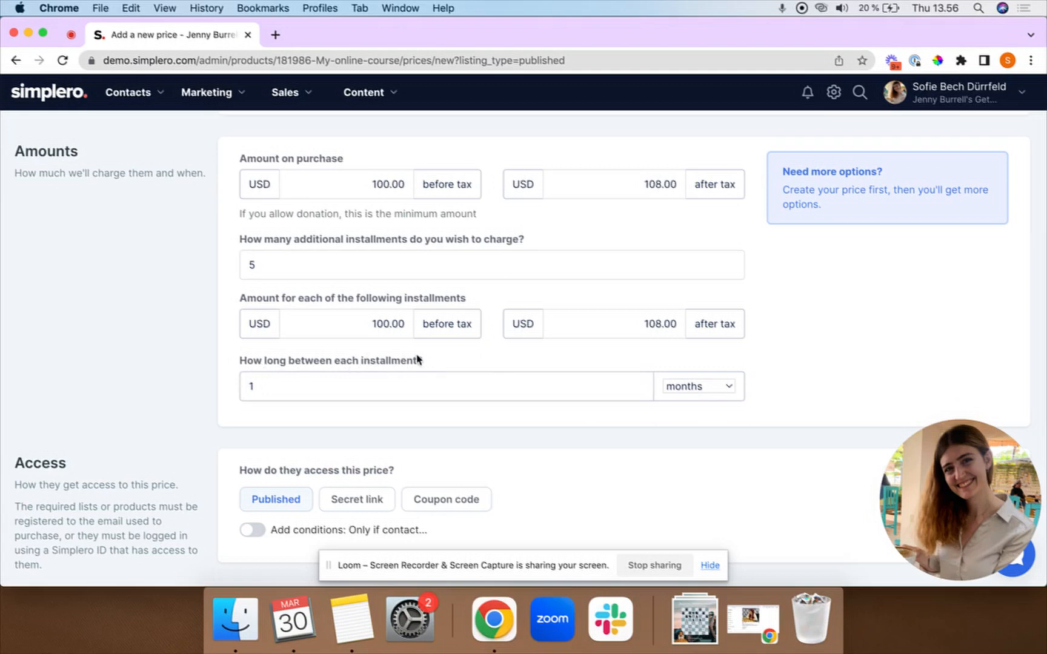
{"action": "left_click", "coordinate": [707, 389]}
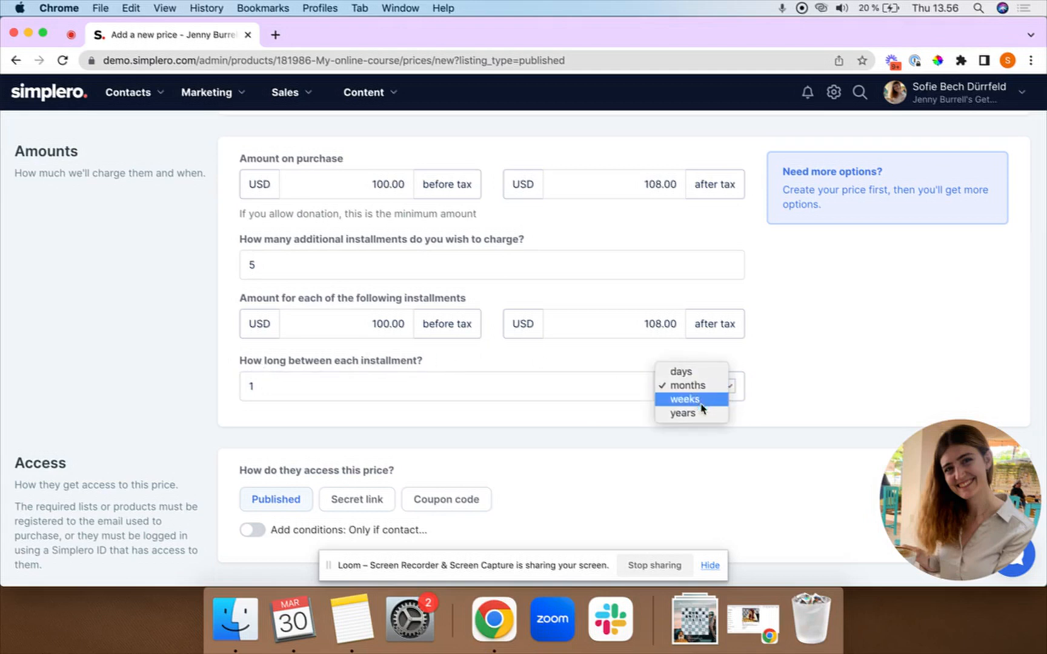
{"action": "left_click", "coordinate": [789, 362]}
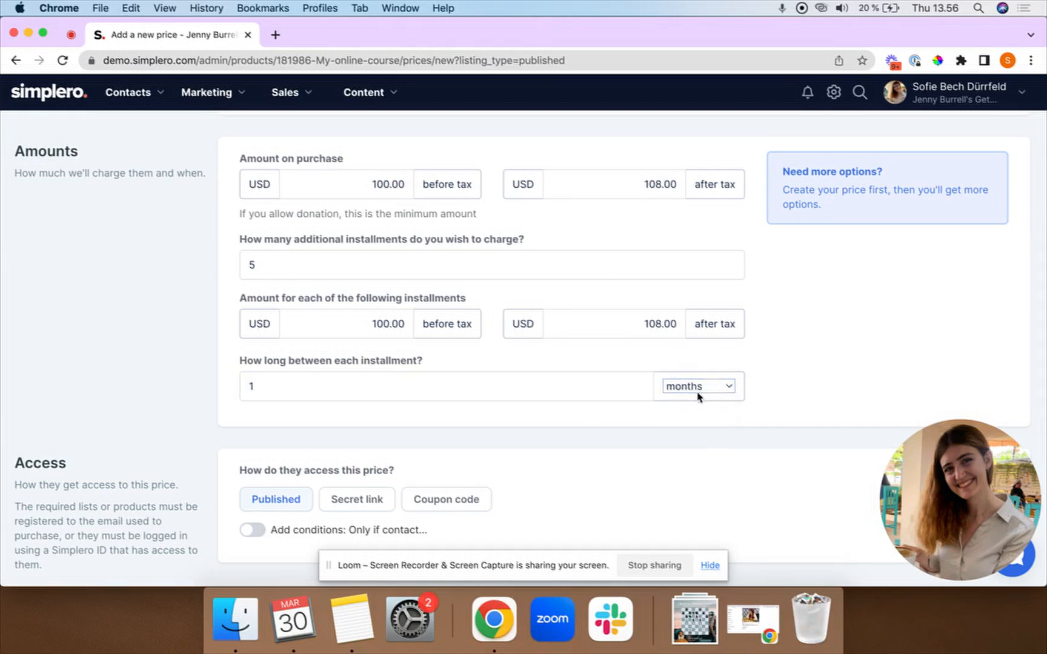
Create the Pay in 6 installments price, totalling $600.00.
{"action": "scroll", "coordinate": [509, 412], "scroll_direction": "down", "scroll_amount": 1}
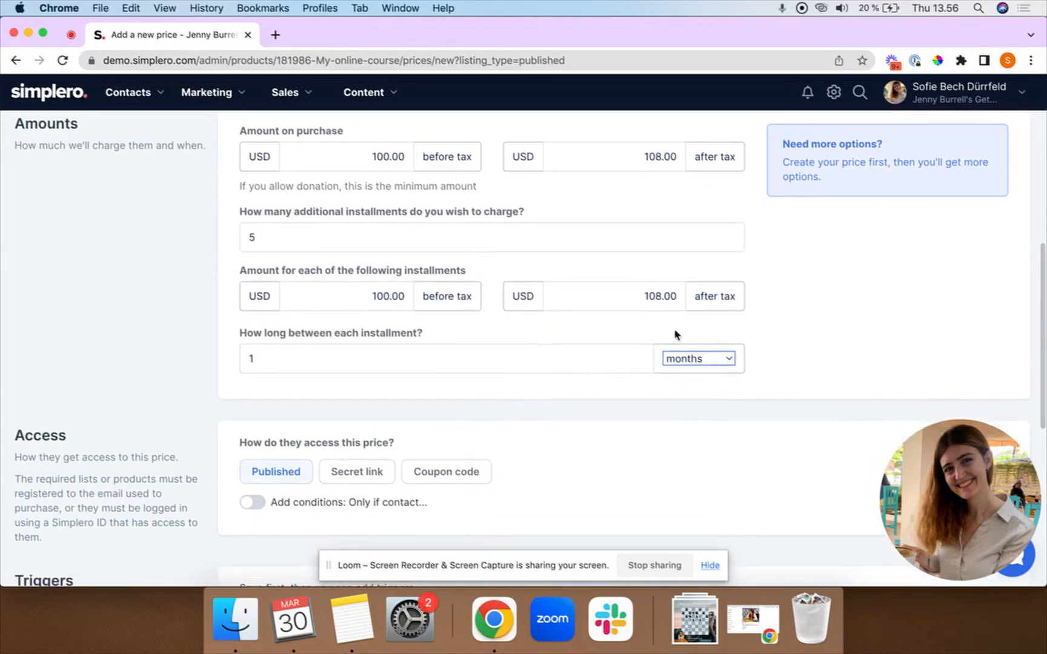
{"action": "scroll", "coordinate": [588, 368], "scroll_direction": "down", "scroll_amount": 4}
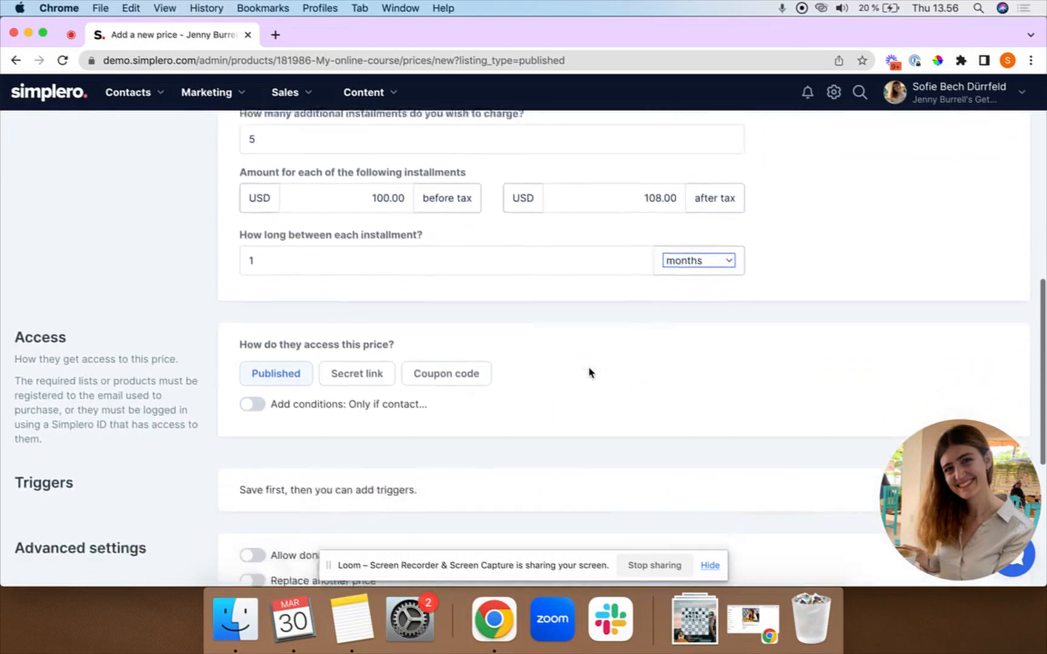
{"action": "scroll", "coordinate": [591, 371], "scroll_direction": "down", "scroll_amount": 1}
{"action": "scroll", "coordinate": [163, 343], "scroll_direction": "down", "scroll_amount": 2}
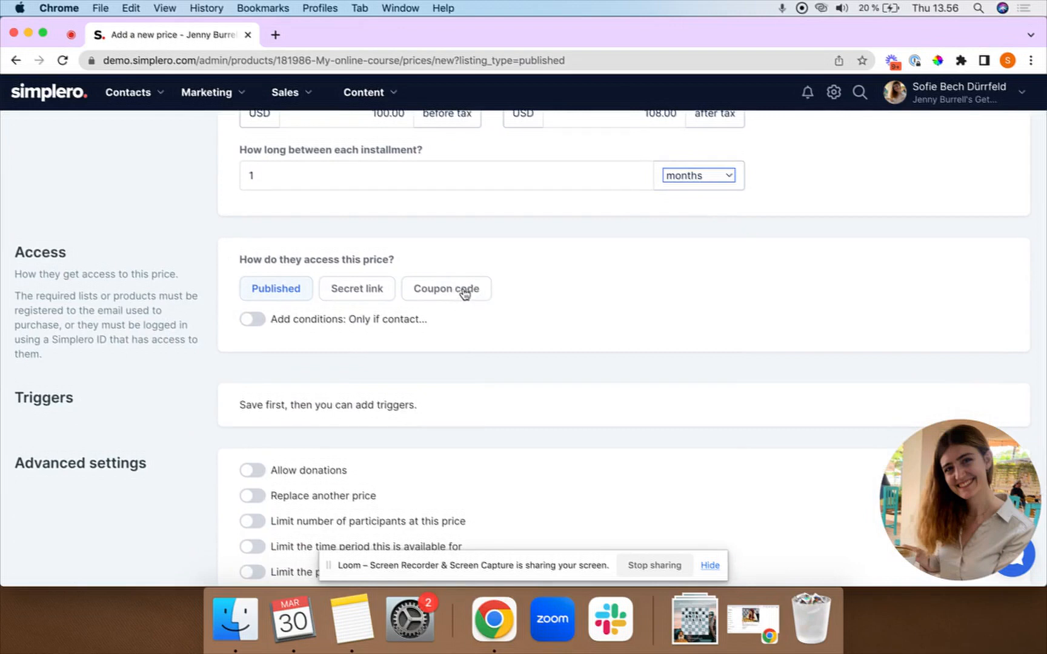
{"action": "scroll", "coordinate": [456, 312], "scroll_direction": "down", "scroll_amount": 5}
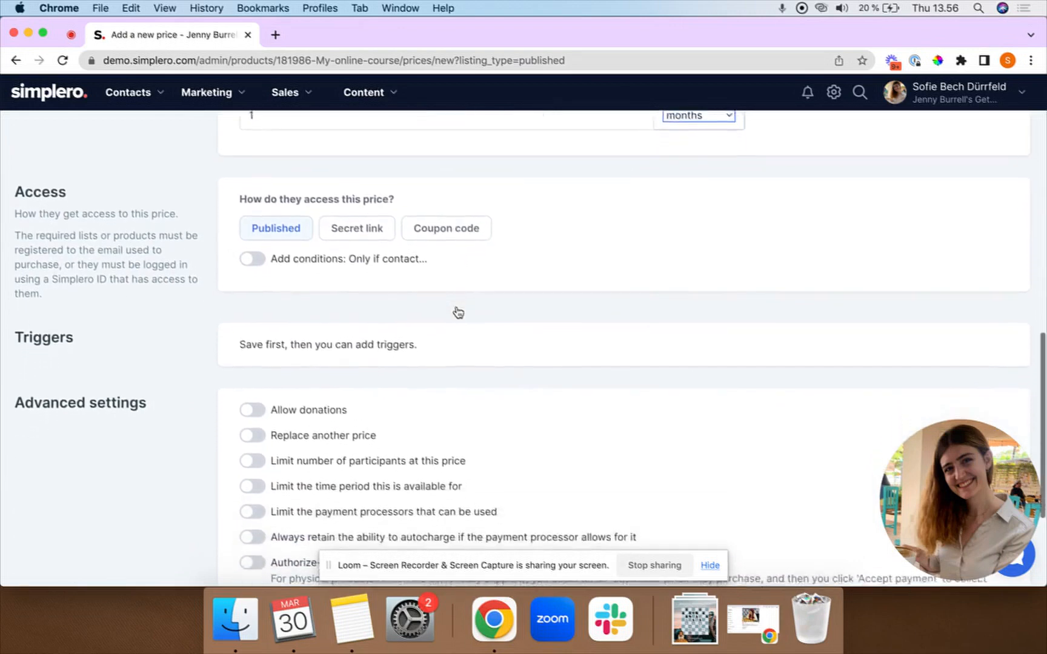
{"action": "scroll", "coordinate": [457, 312], "scroll_direction": "down", "scroll_amount": 1}
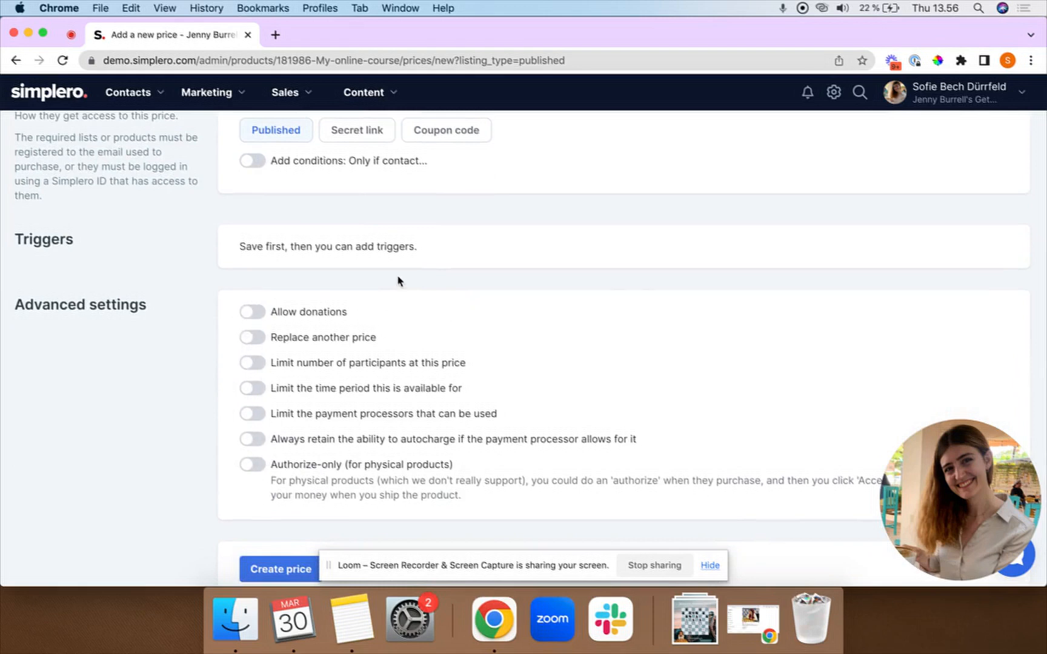
{"action": "scroll", "coordinate": [397, 280], "scroll_direction": "up", "scroll_amount": 15}
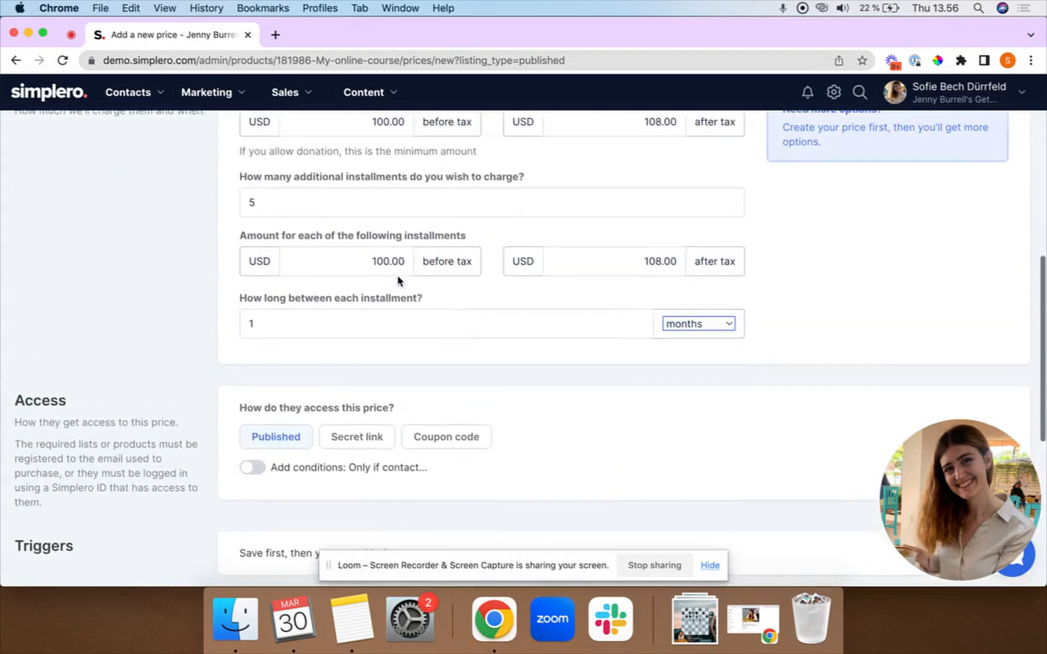
{"action": "scroll", "coordinate": [397, 280], "scroll_direction": "up", "scroll_amount": 4}
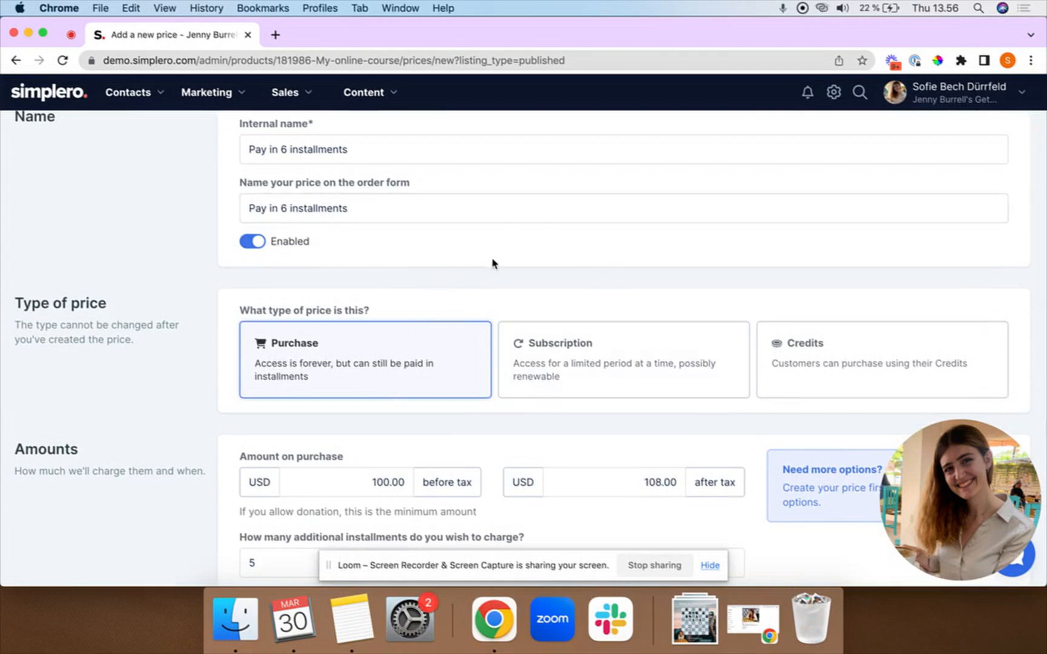
{"action": "scroll", "coordinate": [460, 239], "scroll_direction": "down", "scroll_amount": 4}
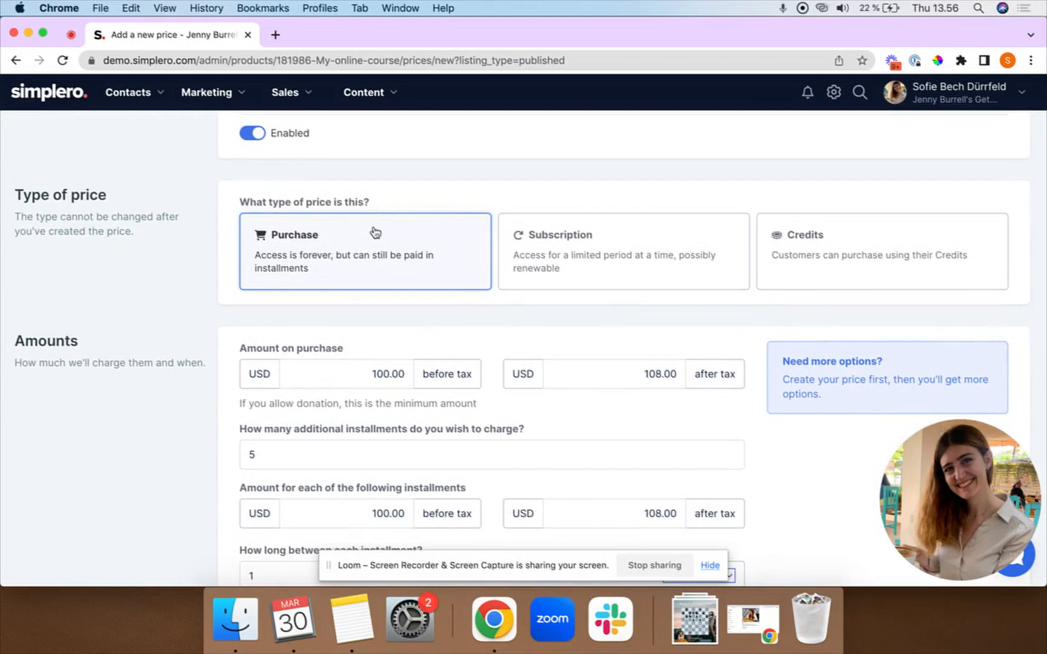
{"action": "scroll", "coordinate": [378, 279], "scroll_direction": "down", "scroll_amount": 10}
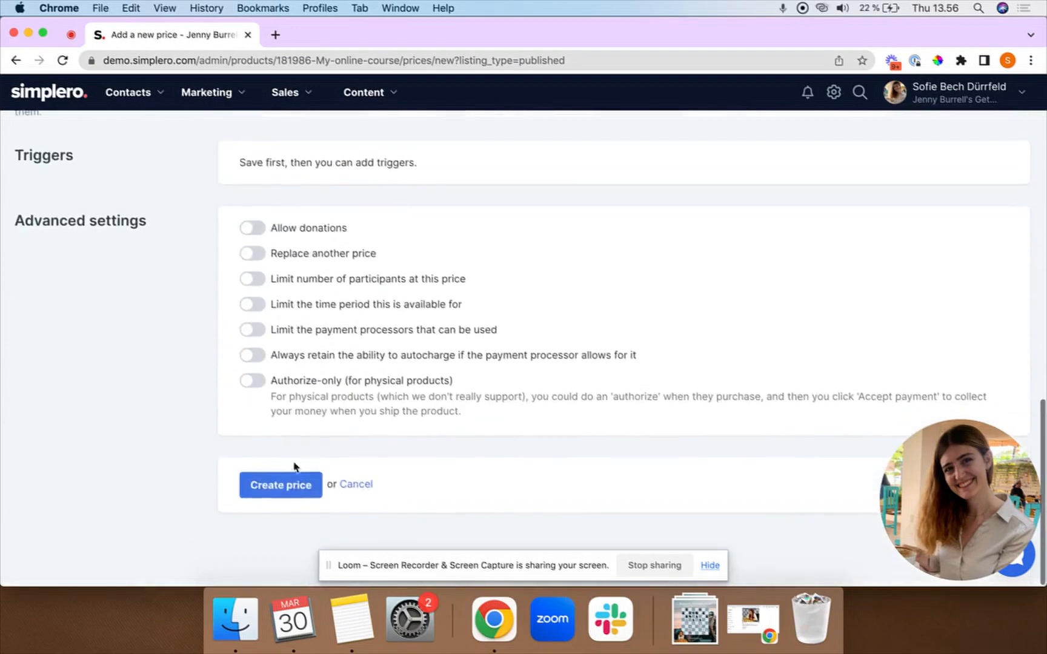
{"action": "left_click", "coordinate": [279, 493]}
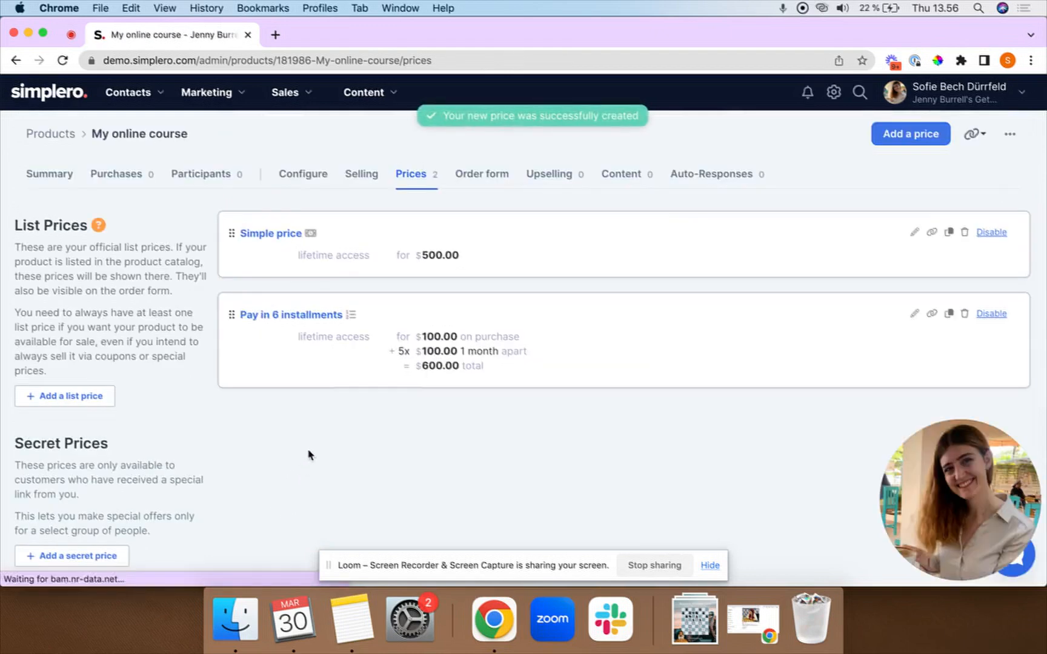
Open the course's order form and enter a test buyer's first name, last name and e-mail.
{"action": "left_click", "coordinate": [980, 141]}
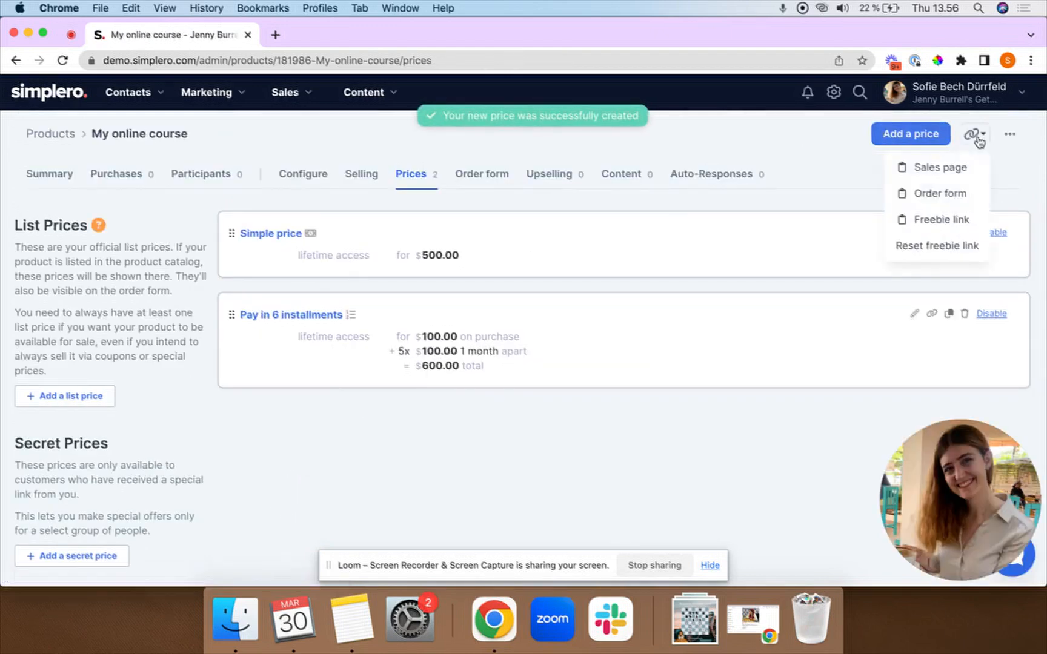
{"action": "left_click", "coordinate": [944, 193]}
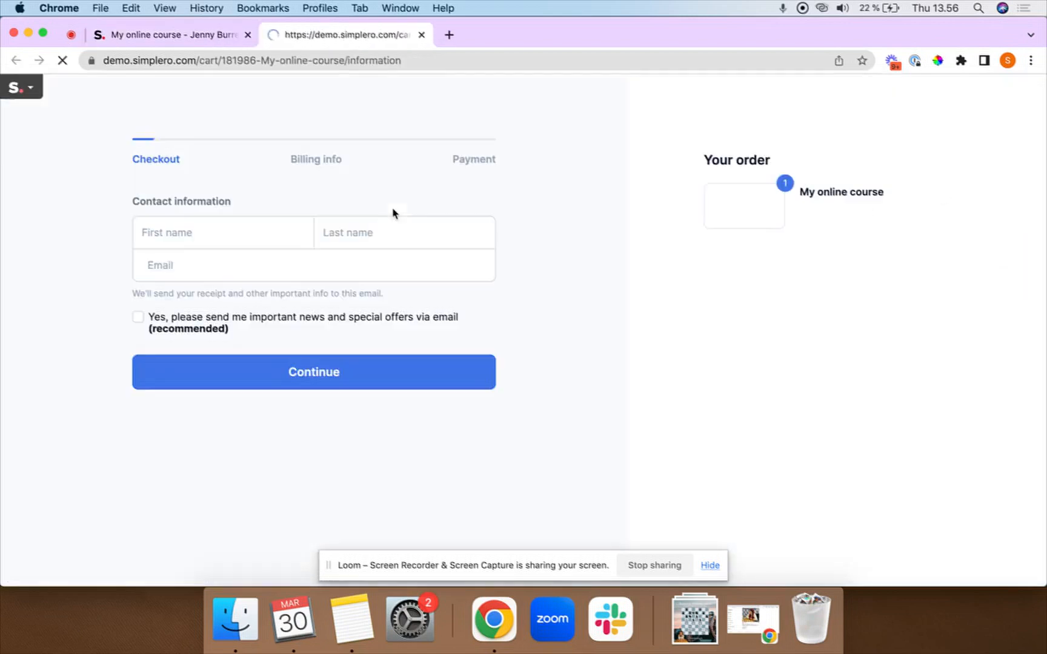
{"action": "left_click", "coordinate": [218, 236]}
{"action": "type", "text": "Sofie"}
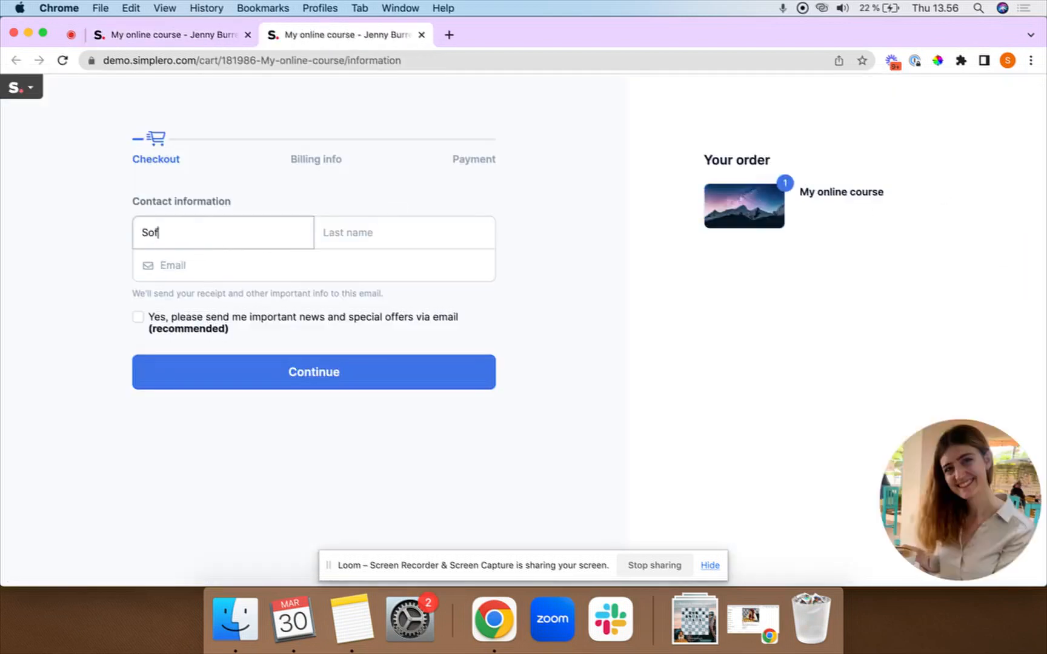
{"action": "key", "text": "Tab"}
{"action": "type", "text": "Test"}
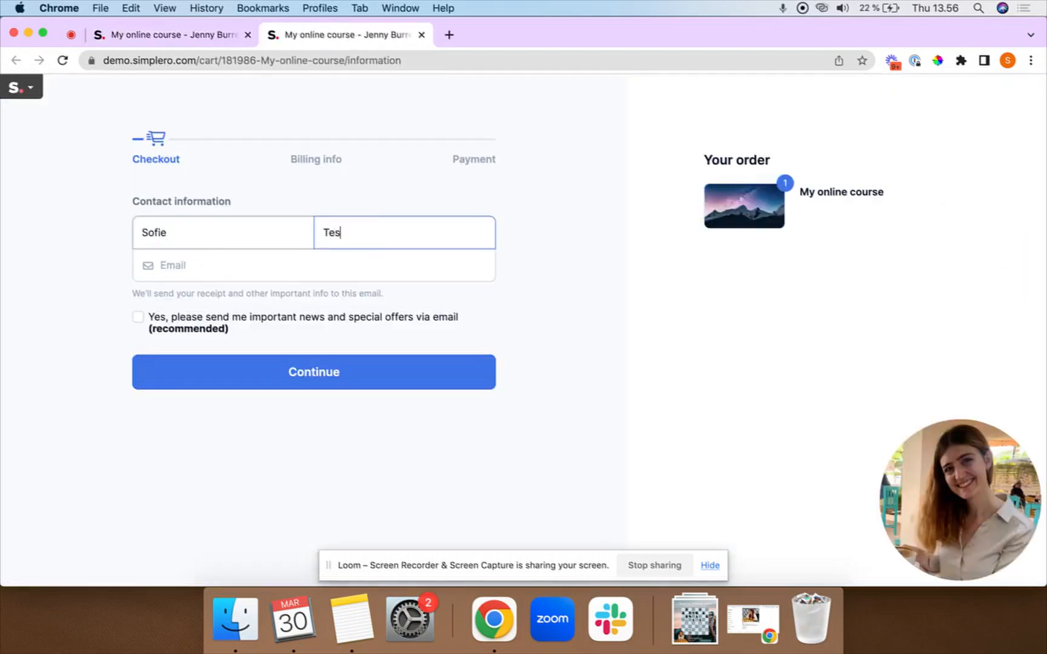
{"action": "key", "text": "Tab"}
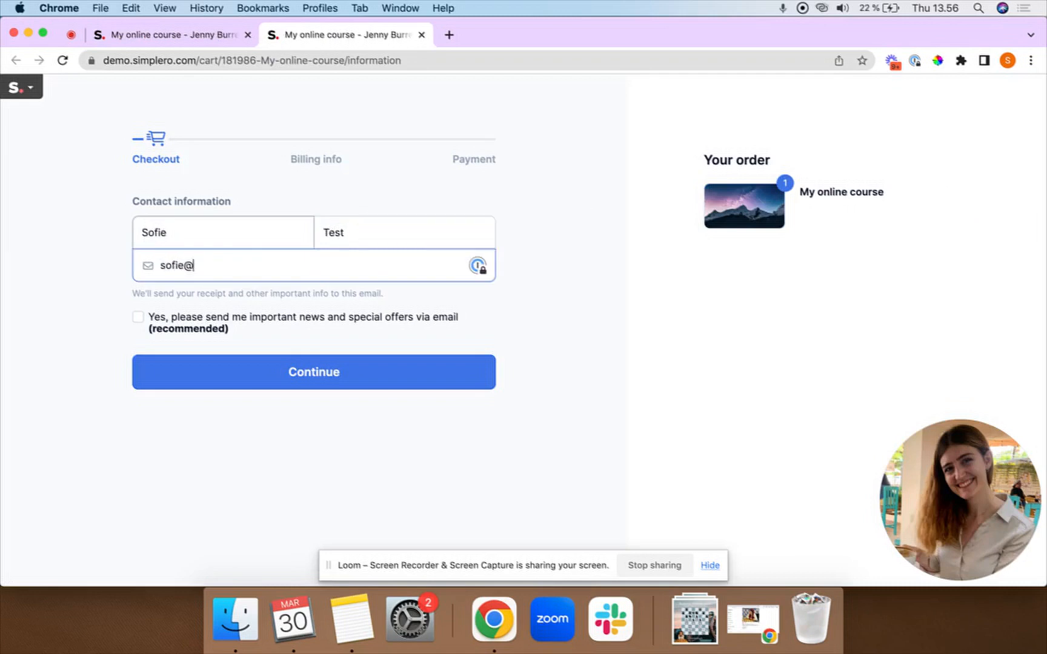
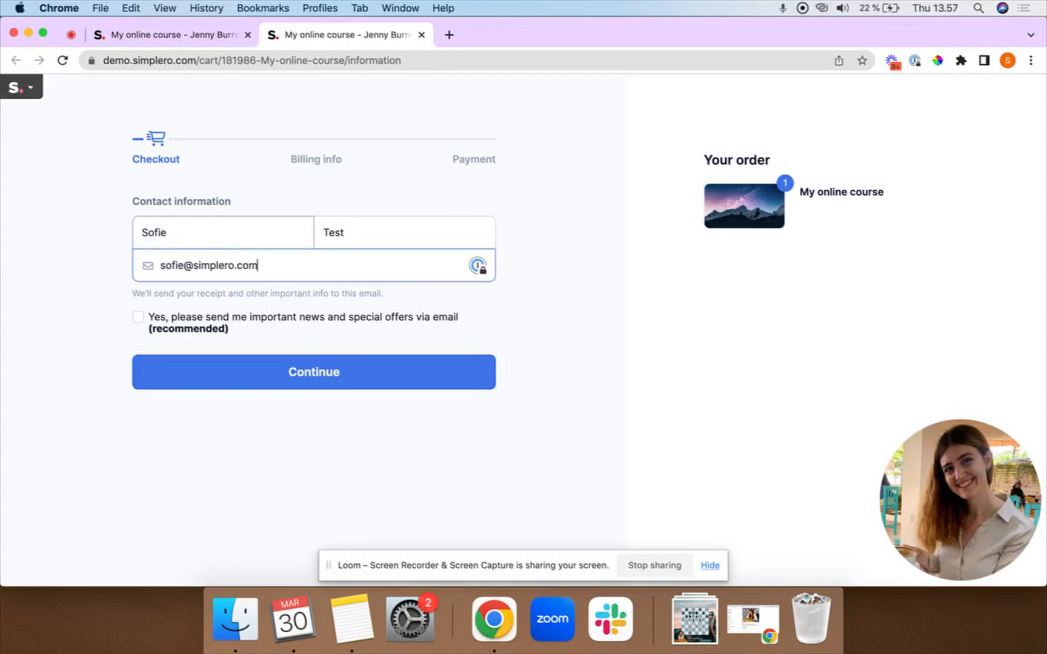
Continue to billing, choose Pay in 6 installments, then return to the price list.
{"action": "left_click", "coordinate": [256, 377]}
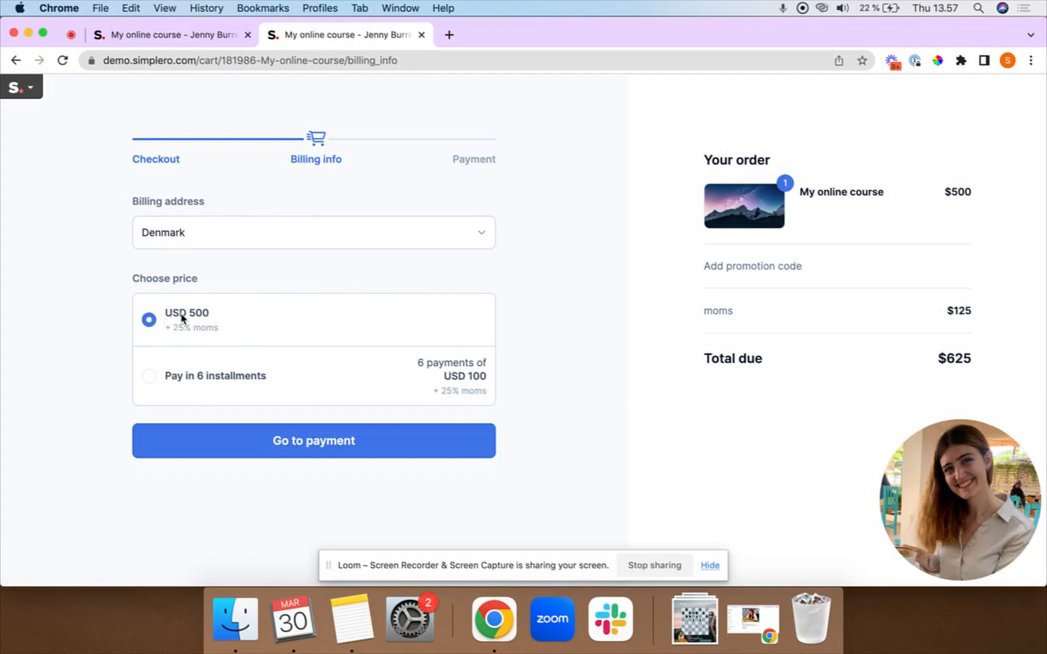
{"action": "left_click", "coordinate": [152, 377]}
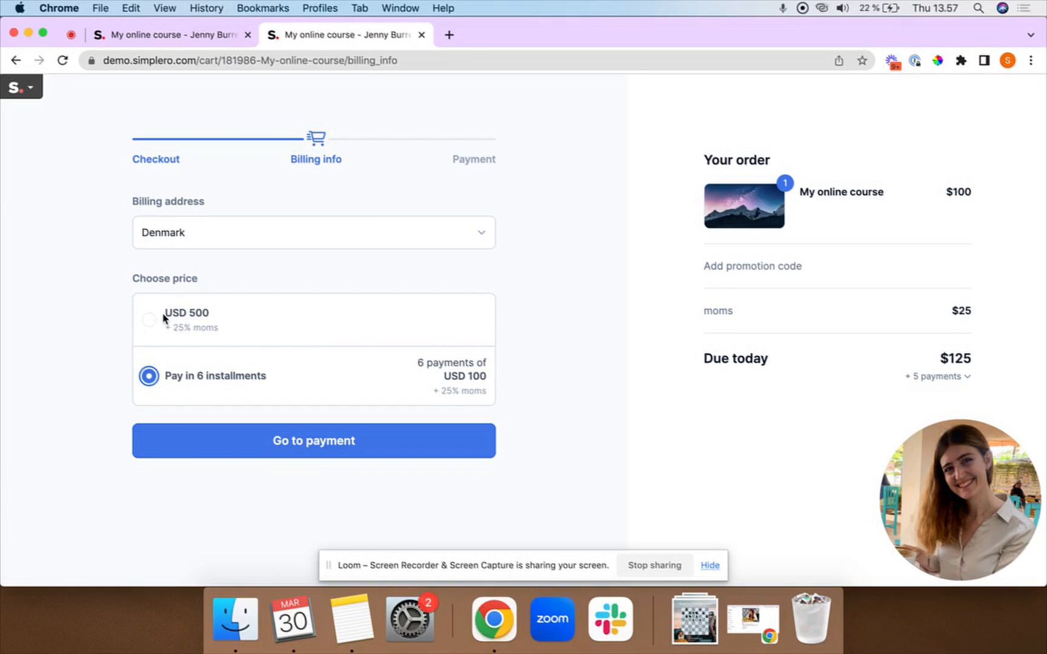
{"action": "left_click", "coordinate": [160, 35]}
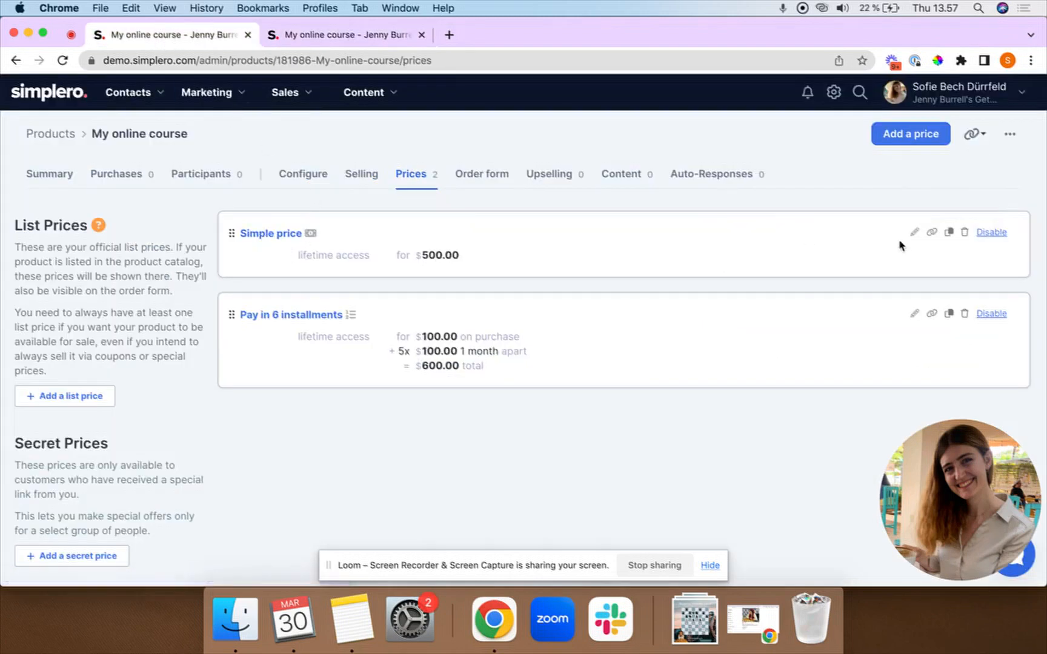
Rename the Simple price to '1 charge' internally and on the order form, and save.
{"action": "left_click", "coordinate": [915, 235]}
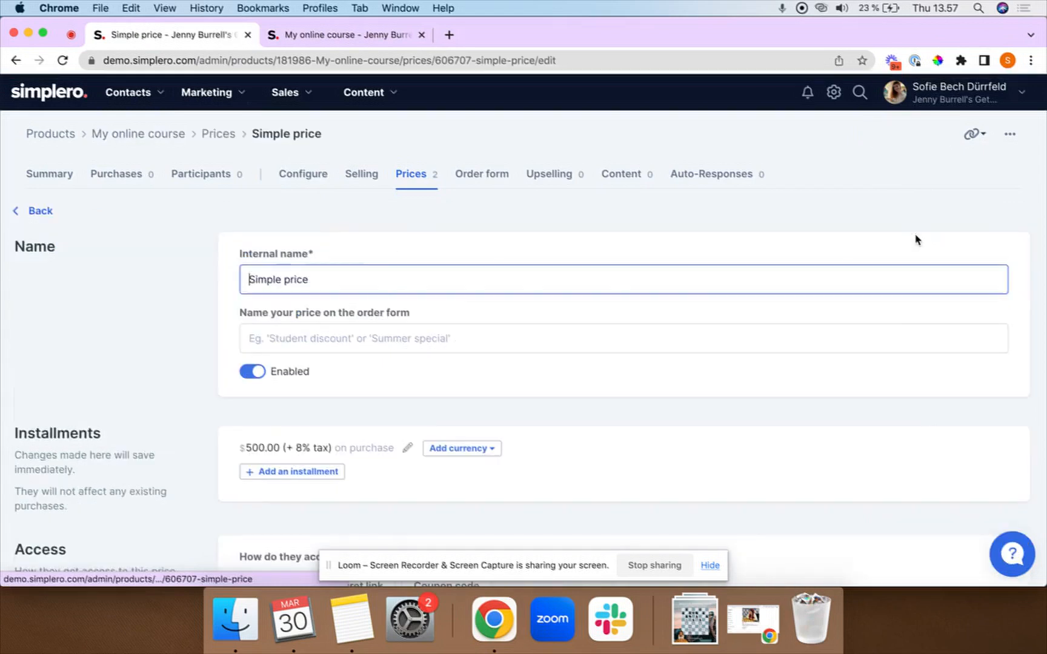
{"action": "triple_click", "coordinate": [331, 280]}
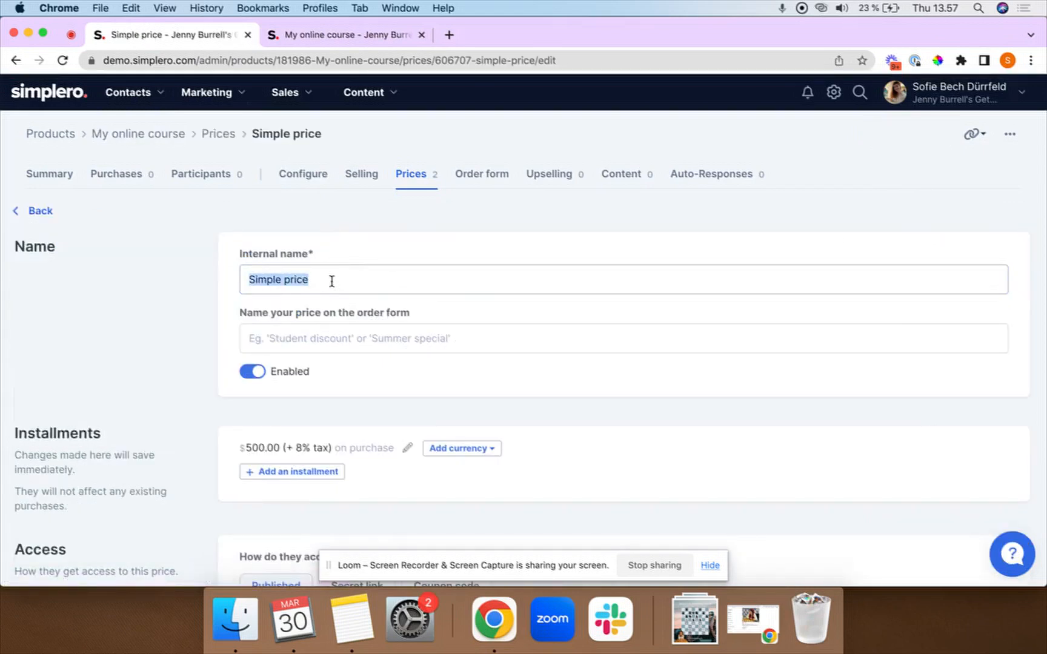
{"action": "type", "text": "1 charge"}
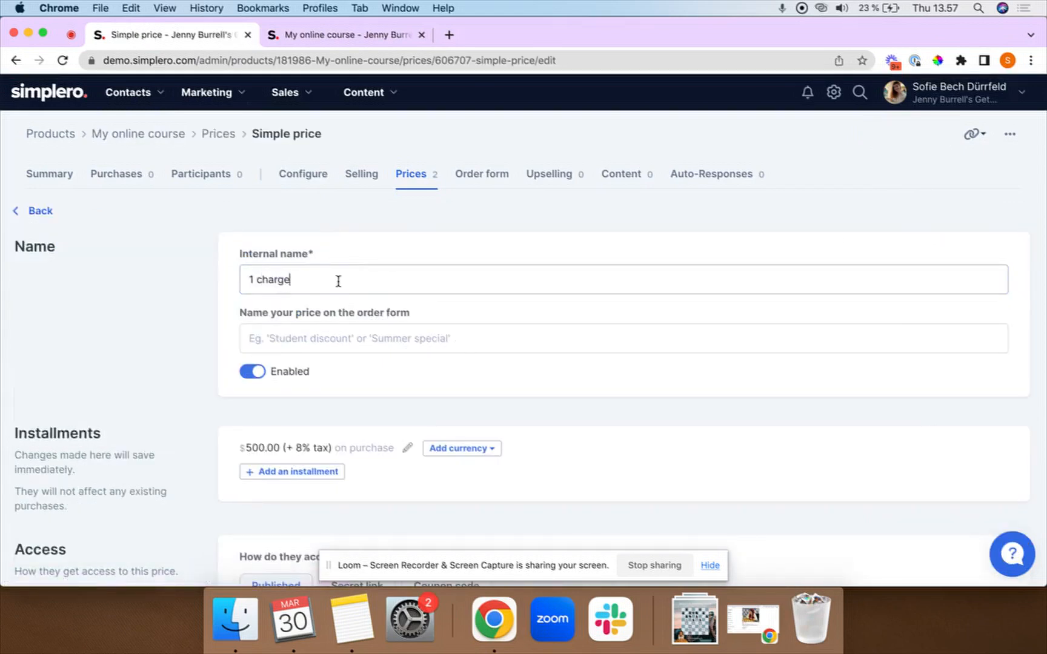
{"action": "triple_click", "coordinate": [340, 280]}
{"action": "key", "text": "super+c"}
{"action": "left_click", "coordinate": [315, 338]}
{"action": "key", "text": "super+v"}
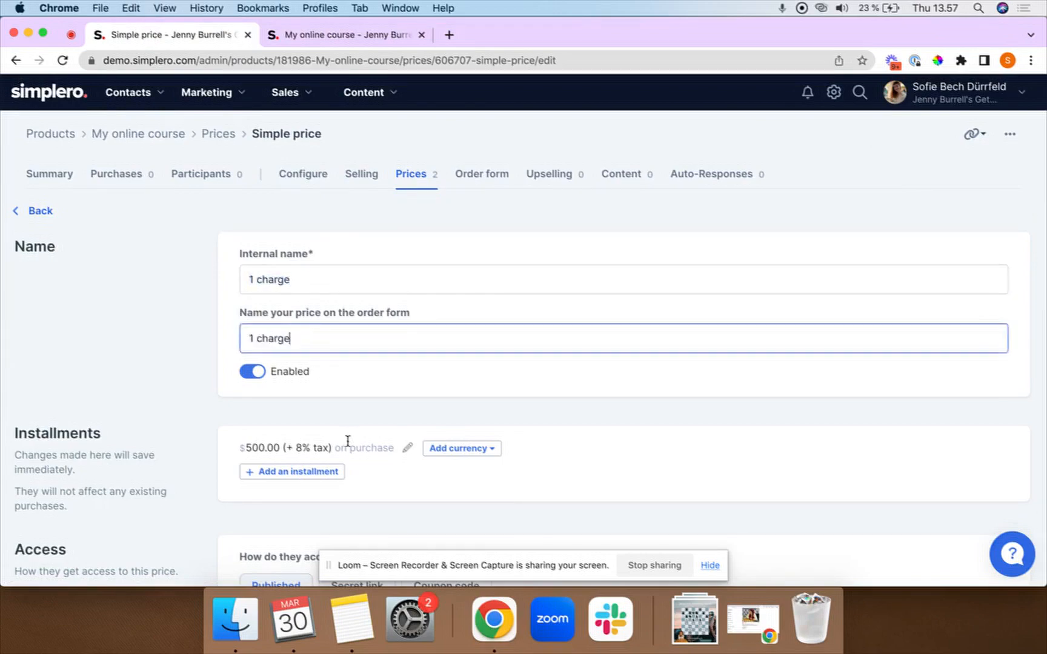
{"action": "scroll", "coordinate": [347, 440], "scroll_direction": "down", "scroll_amount": 10}
{"action": "left_click", "coordinate": [283, 420]}
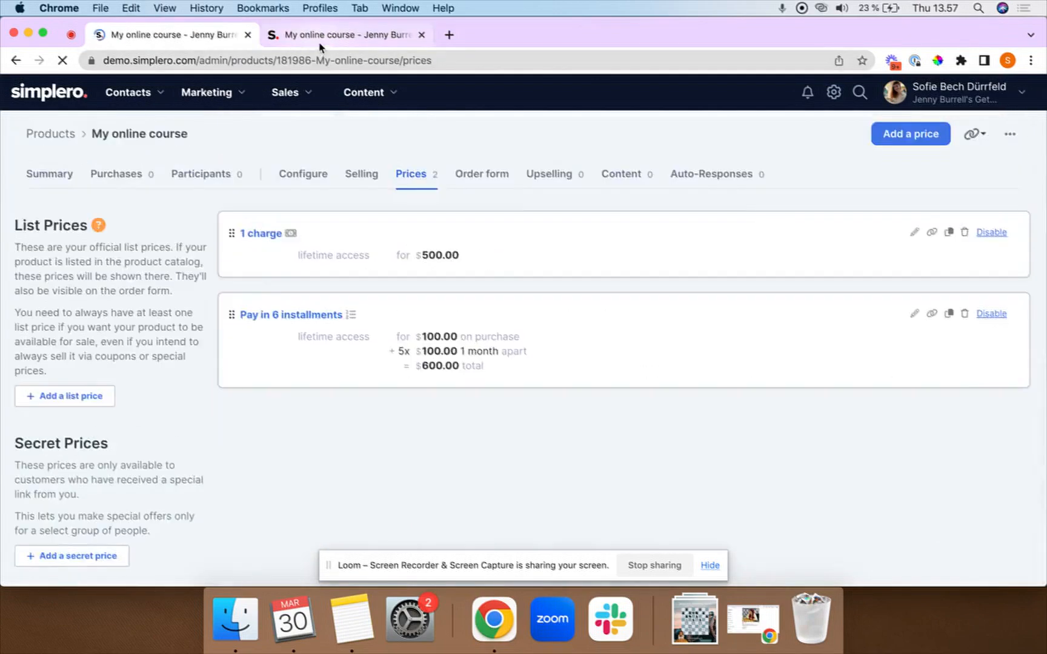
Reload the checkout to confirm the '1 charge' name, then go back to the price list.
{"action": "left_click", "coordinate": [320, 42]}
{"action": "left_click", "coordinate": [64, 60]}
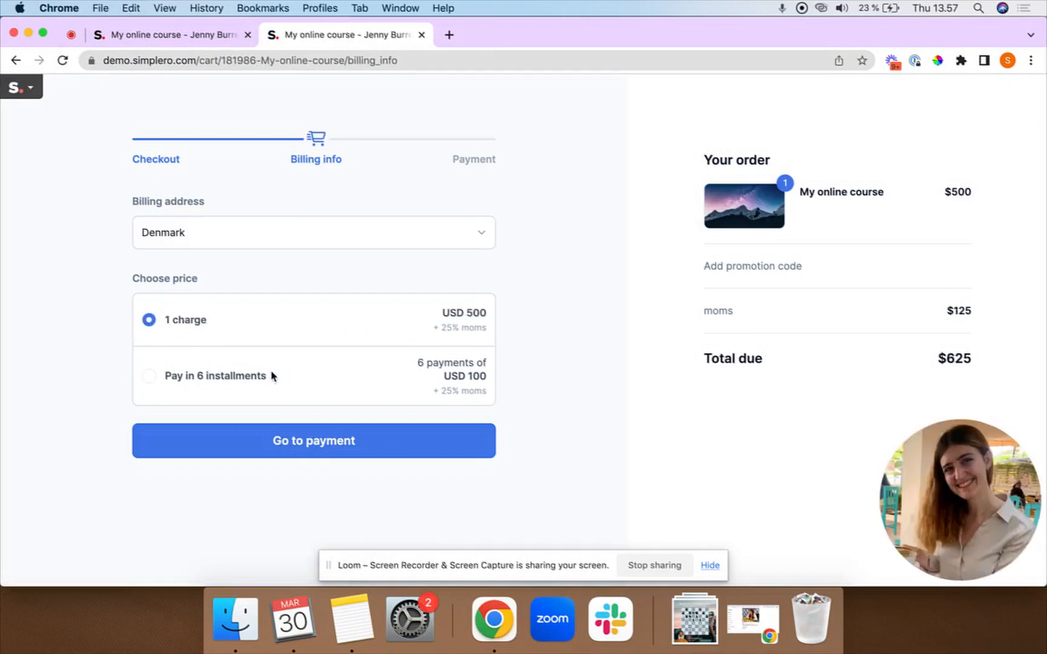
{"action": "left_click", "coordinate": [157, 32]}
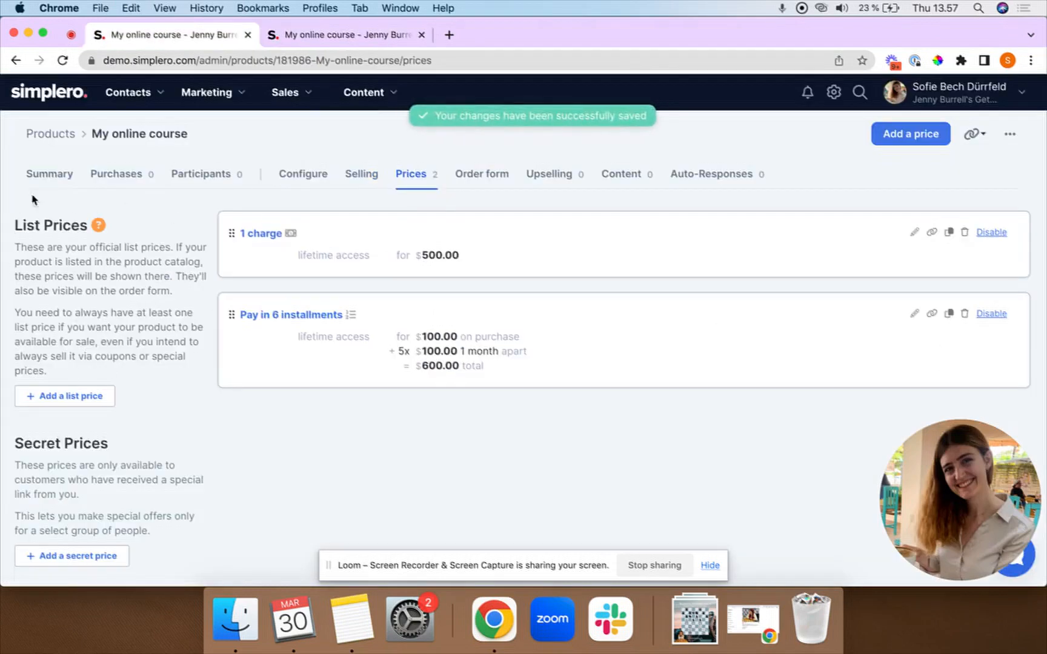
Add a list price named 'Subscription' of Subscription type with a $150 recurring amount.
{"action": "left_click", "coordinate": [79, 398]}
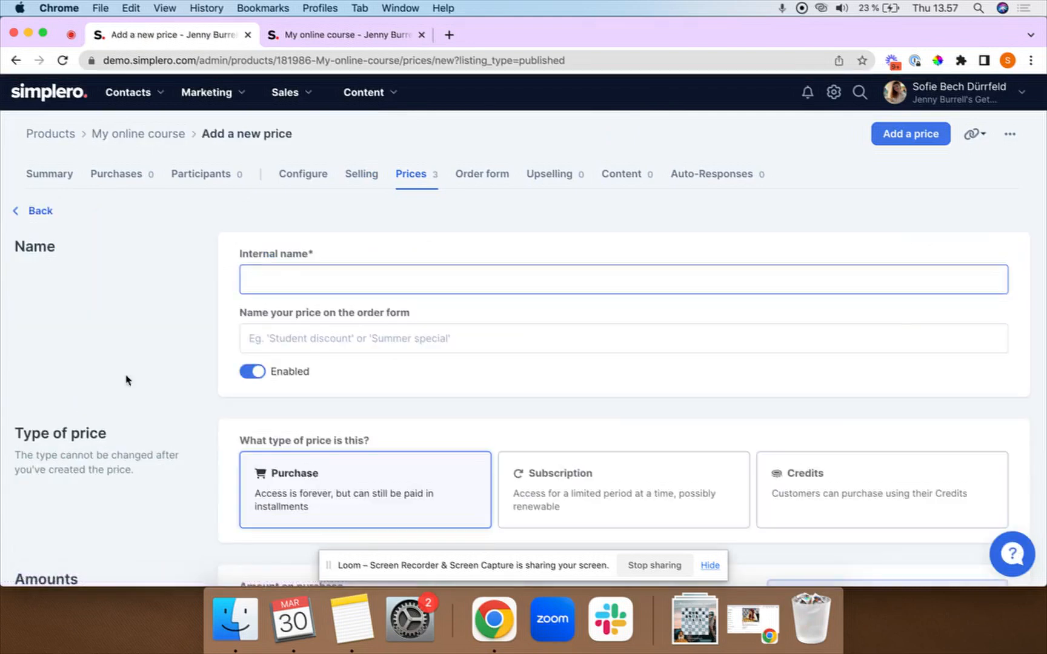
{"action": "scroll", "coordinate": [239, 346], "scroll_direction": "down", "scroll_amount": 1}
{"action": "type", "text": "Sub"}
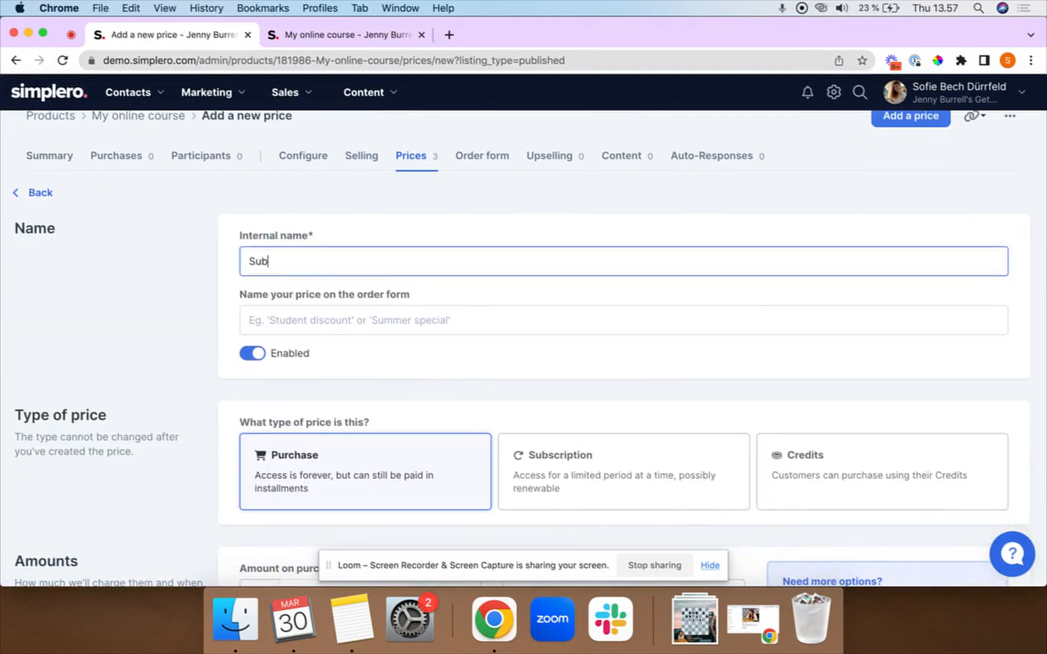
{"action": "type", "text": "scription"}
{"action": "scroll", "coordinate": [193, 310], "scroll_direction": "down", "scroll_amount": 1}
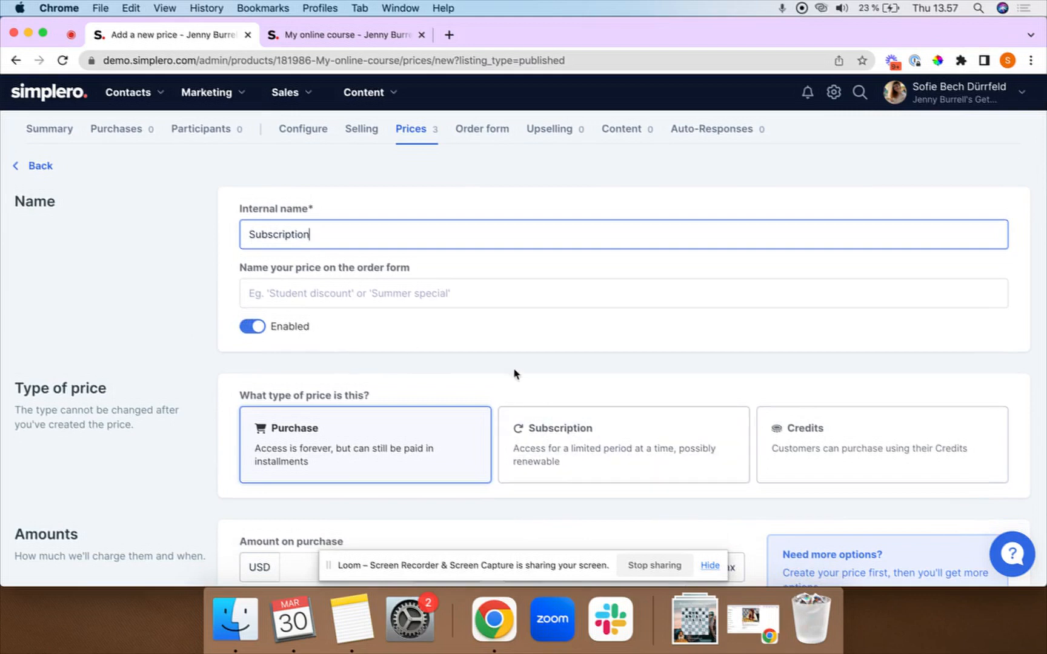
{"action": "left_click", "coordinate": [557, 423]}
{"action": "scroll", "coordinate": [589, 381], "scroll_direction": "down", "scroll_amount": 5}
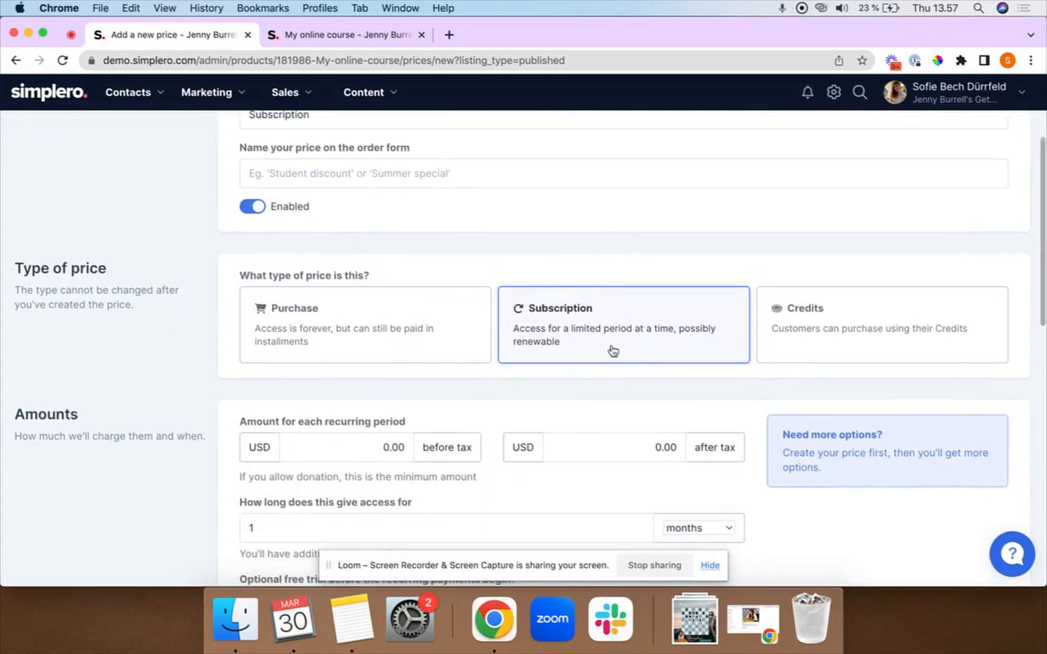
{"action": "scroll", "coordinate": [552, 386], "scroll_direction": "down", "scroll_amount": 2}
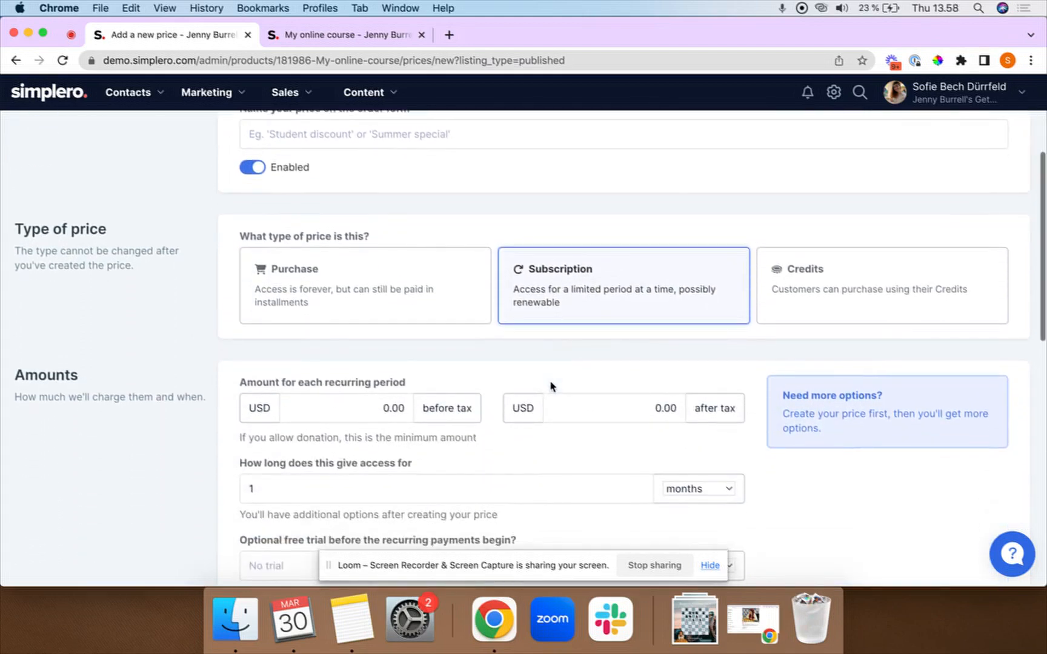
{"action": "left_click", "coordinate": [365, 412]}
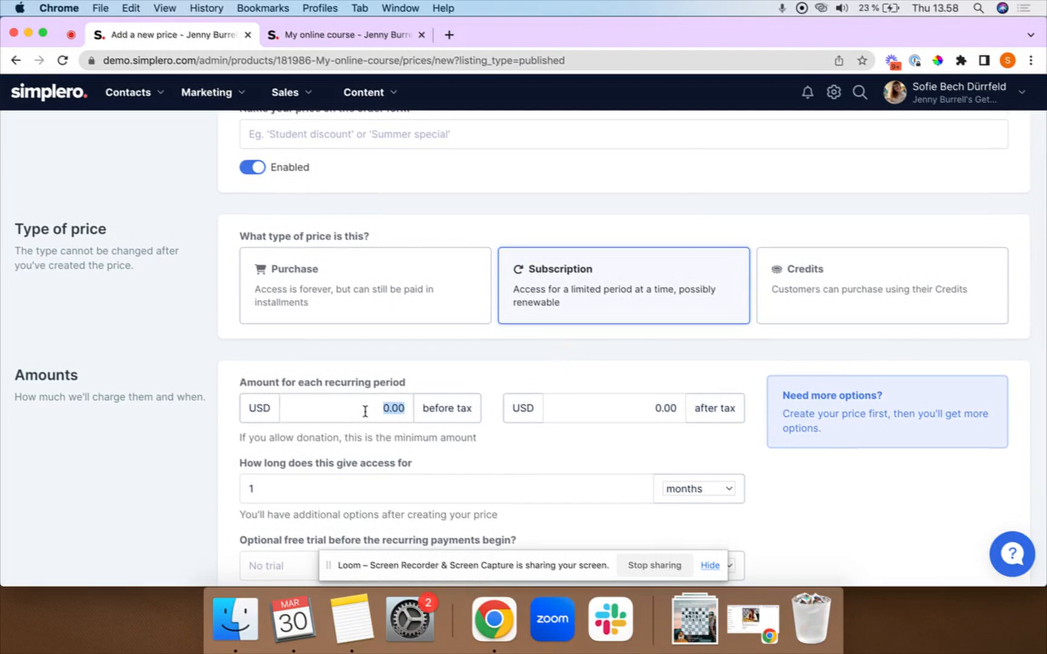
{"action": "type", "text": "150"}
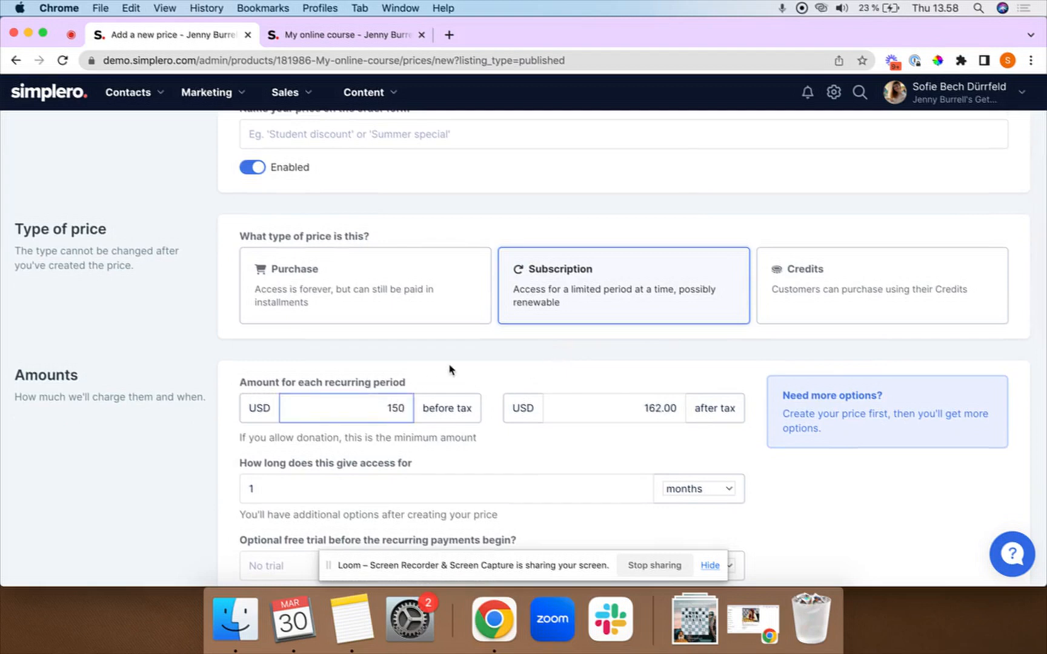
{"action": "left_click", "coordinate": [450, 367]}
Save the new $150-per-month Subscription price.
{"action": "scroll", "coordinate": [452, 367], "scroll_direction": "up", "scroll_amount": 1}
{"action": "scroll", "coordinate": [451, 368], "scroll_direction": "down", "scroll_amount": 4}
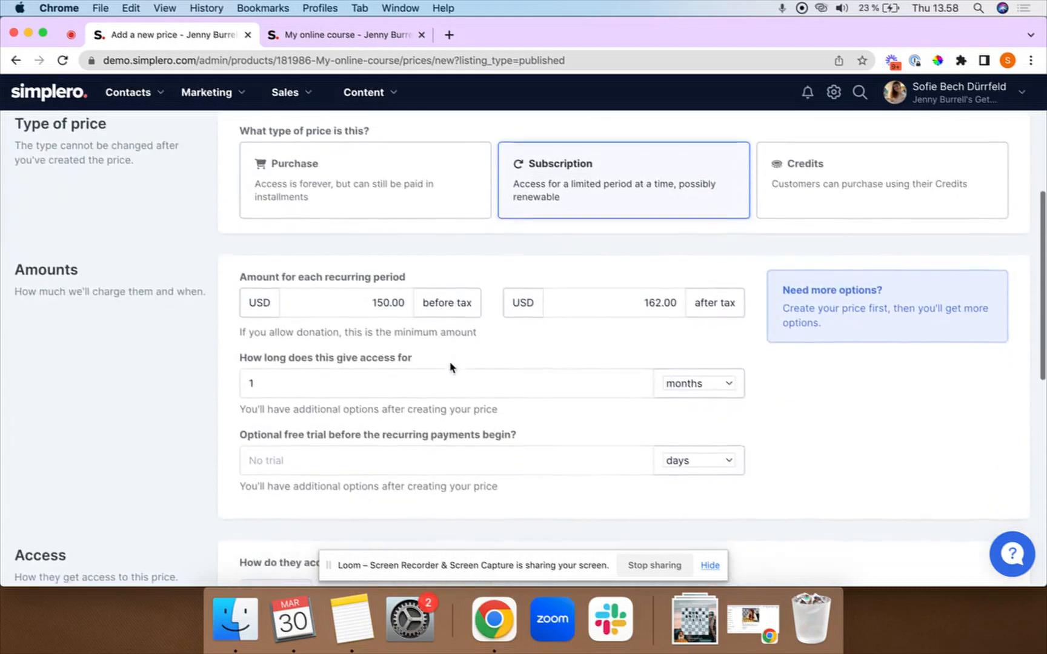
{"action": "scroll", "coordinate": [477, 364], "scroll_direction": "up", "scroll_amount": 1}
{"action": "scroll", "coordinate": [477, 365], "scroll_direction": "down", "scroll_amount": 2}
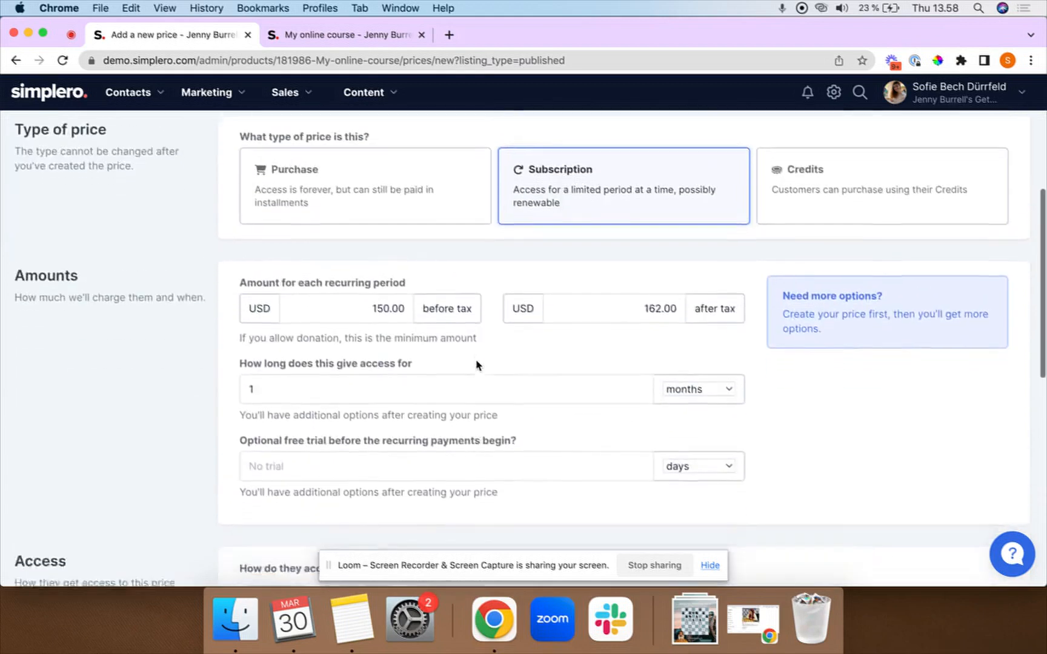
{"action": "scroll", "coordinate": [477, 364], "scroll_direction": "down", "scroll_amount": 2}
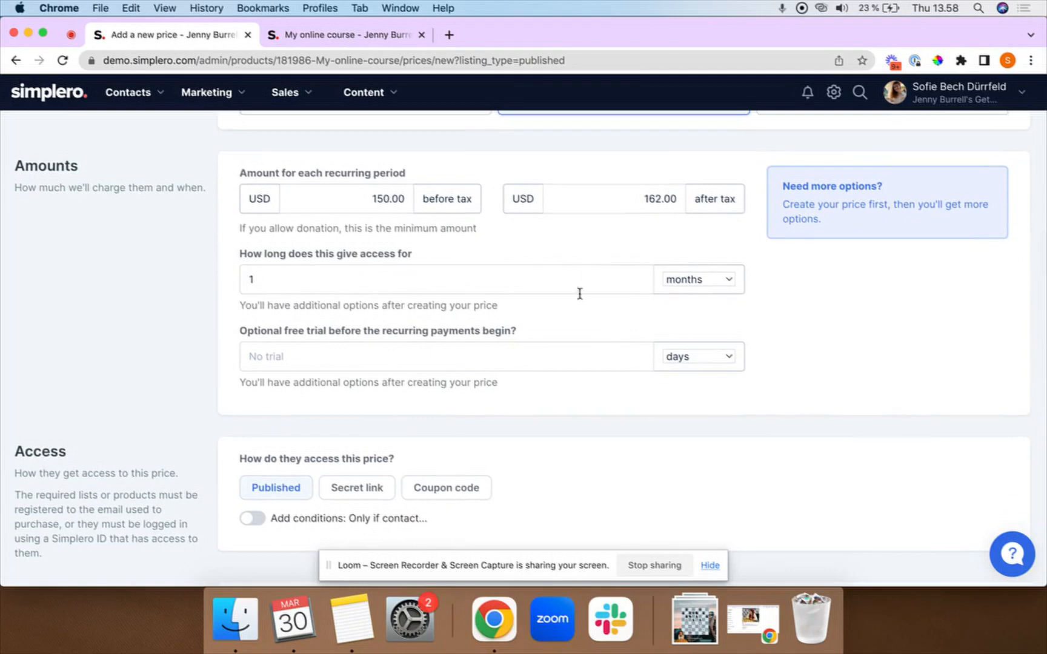
{"action": "scroll", "coordinate": [484, 322], "scroll_direction": "down", "scroll_amount": 1}
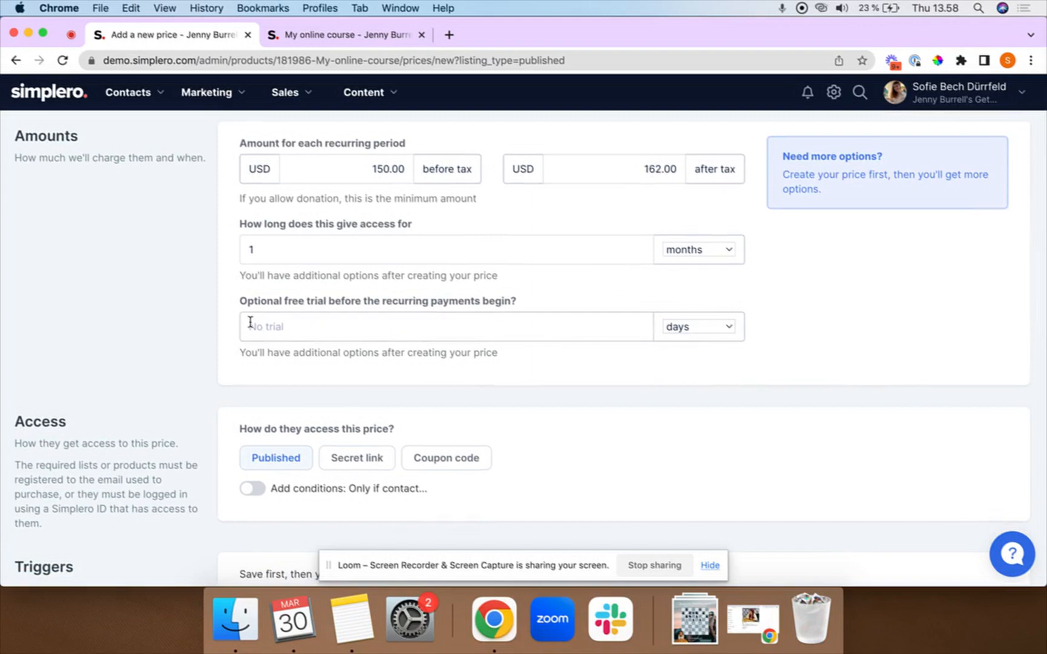
{"action": "scroll", "coordinate": [250, 319], "scroll_direction": "down", "scroll_amount": 12}
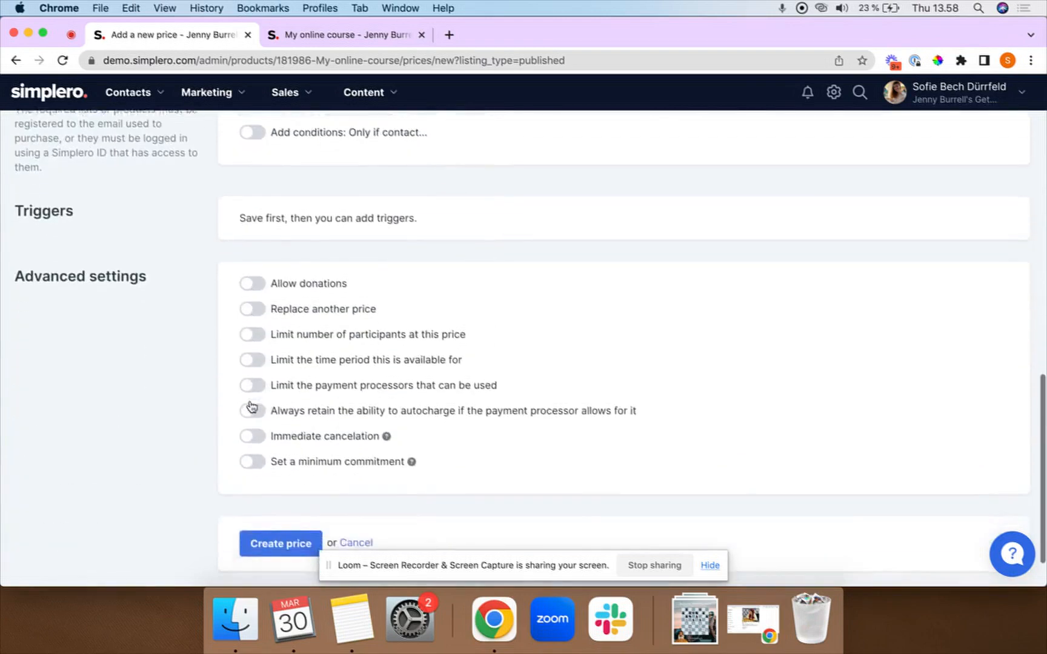
{"action": "left_click", "coordinate": [280, 514]}
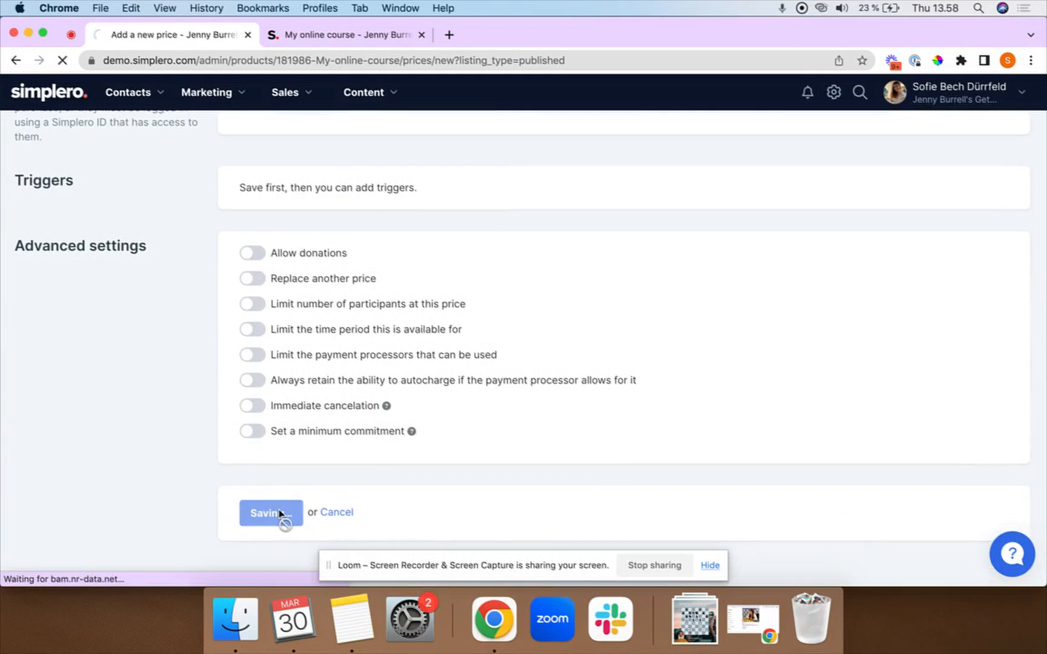
{"action": "scroll", "coordinate": [280, 372], "scroll_direction": "down", "scroll_amount": 3}
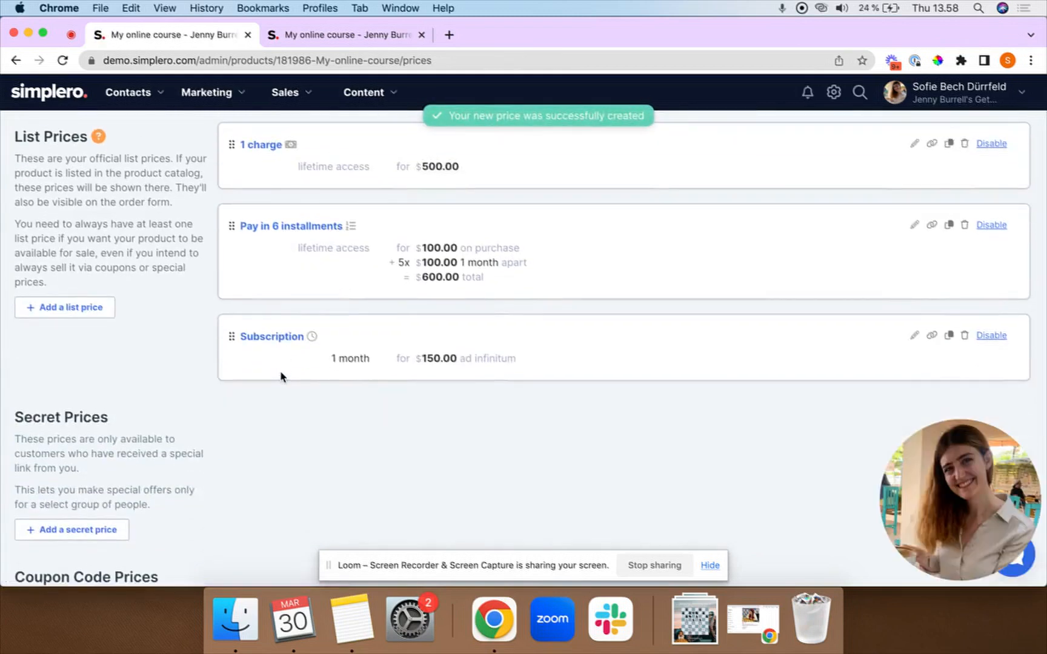
Copy the internal name 'Subscription' into the Subscription price's order-form name.
{"action": "left_click", "coordinate": [271, 338]}
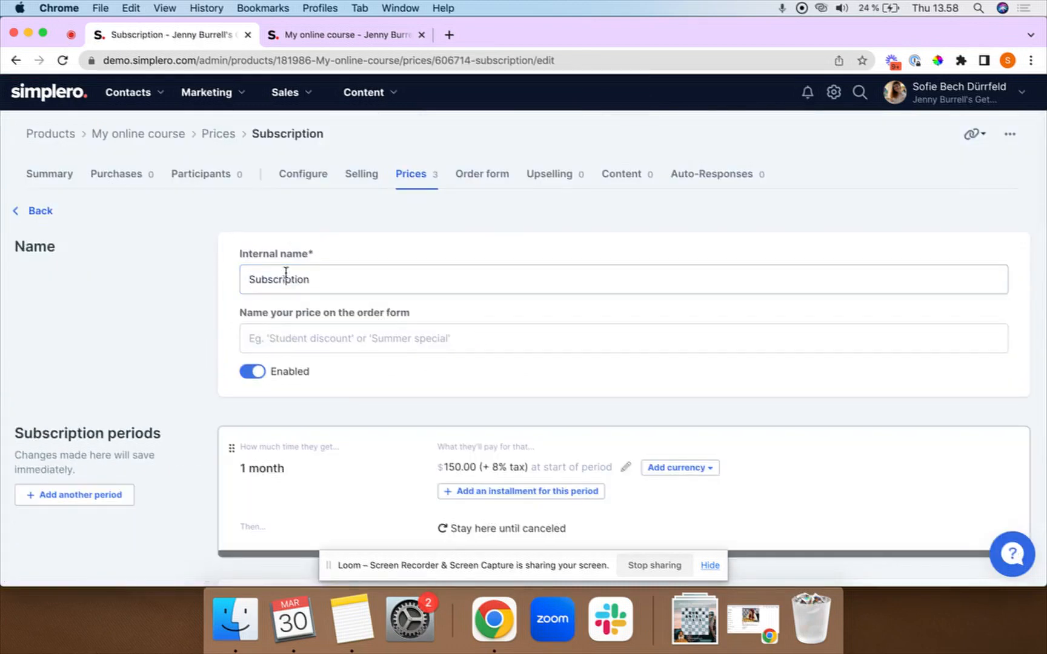
{"action": "left_click_drag", "start_coordinate": [249, 280], "coordinate": [310, 279]}
{"action": "key", "text": "cmd+c"}
{"action": "left_click", "coordinate": [291, 336]}
{"action": "key", "text": "cmd+v"}
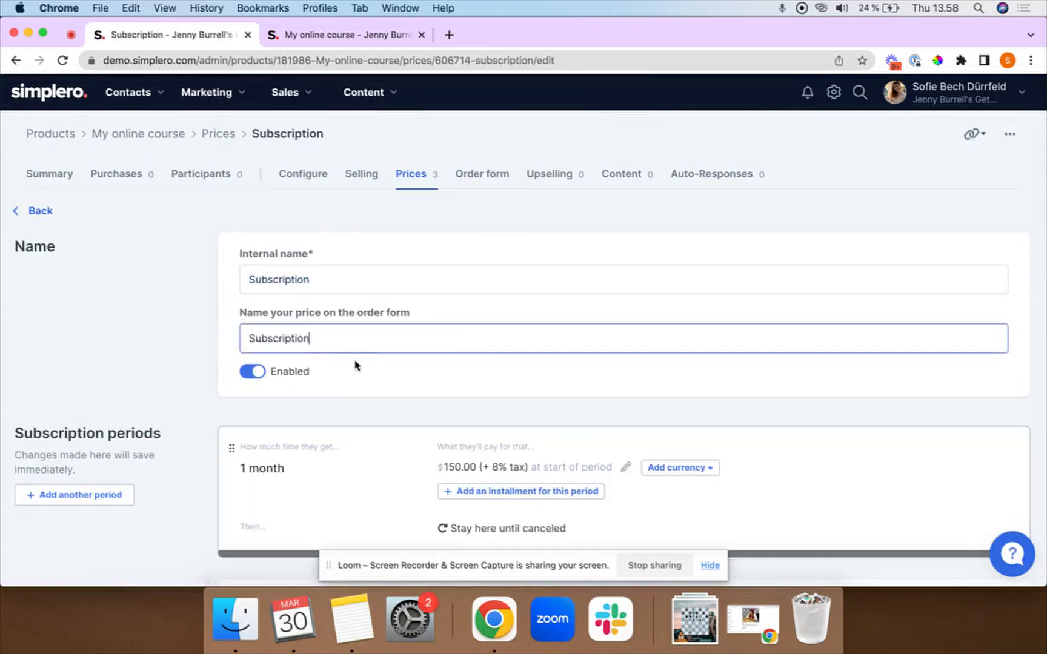
{"action": "left_click", "coordinate": [355, 362]}
{"action": "scroll", "coordinate": [357, 362], "scroll_direction": "down", "scroll_amount": 5}
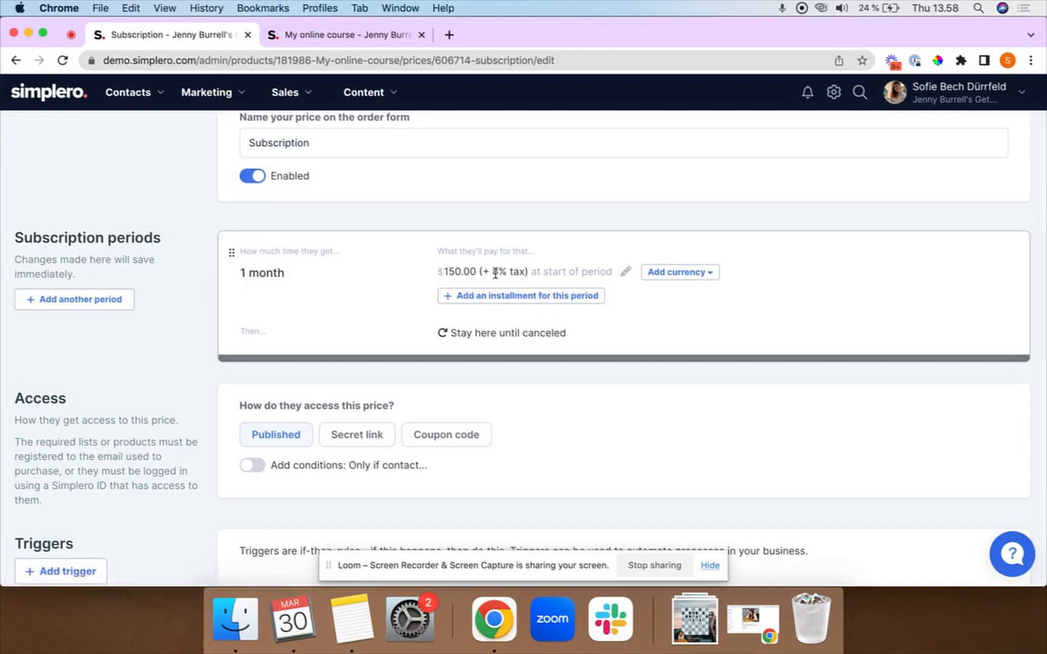
Make the first $150 monthly period repeat 6 times.
{"action": "left_click", "coordinate": [626, 272]}
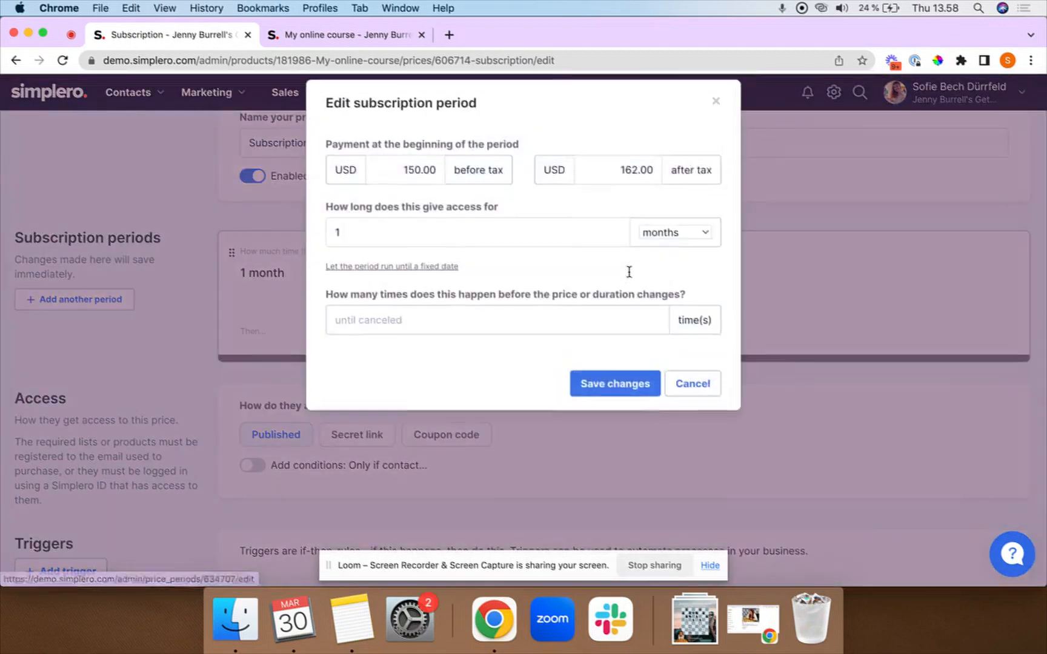
{"action": "left_click", "coordinate": [471, 327]}
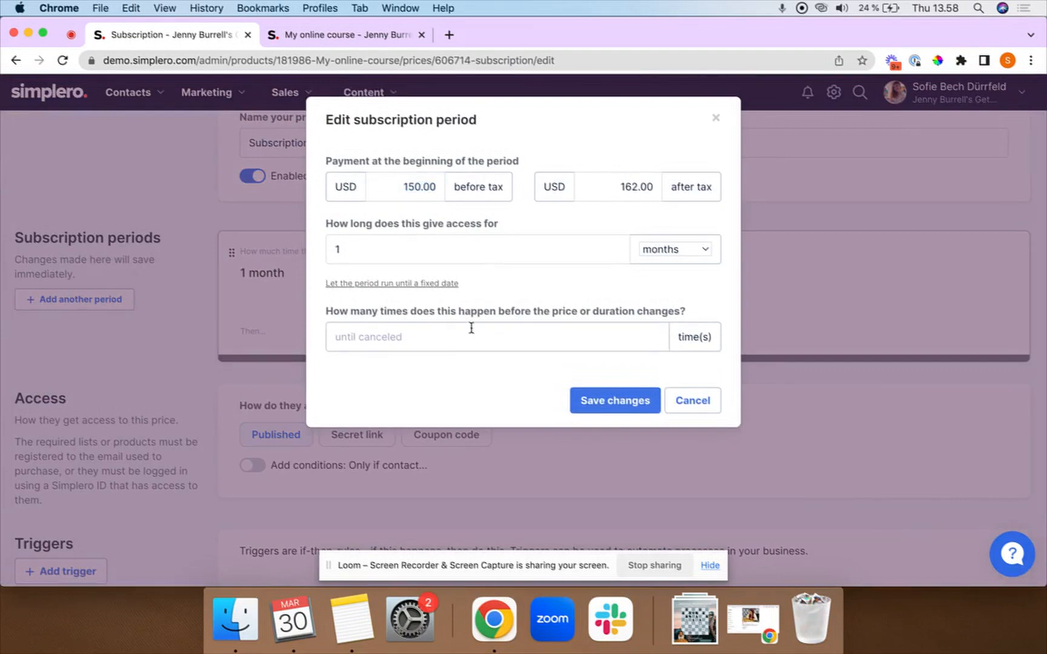
{"action": "type", "text": "6"}
{"action": "left_click", "coordinate": [613, 405]}
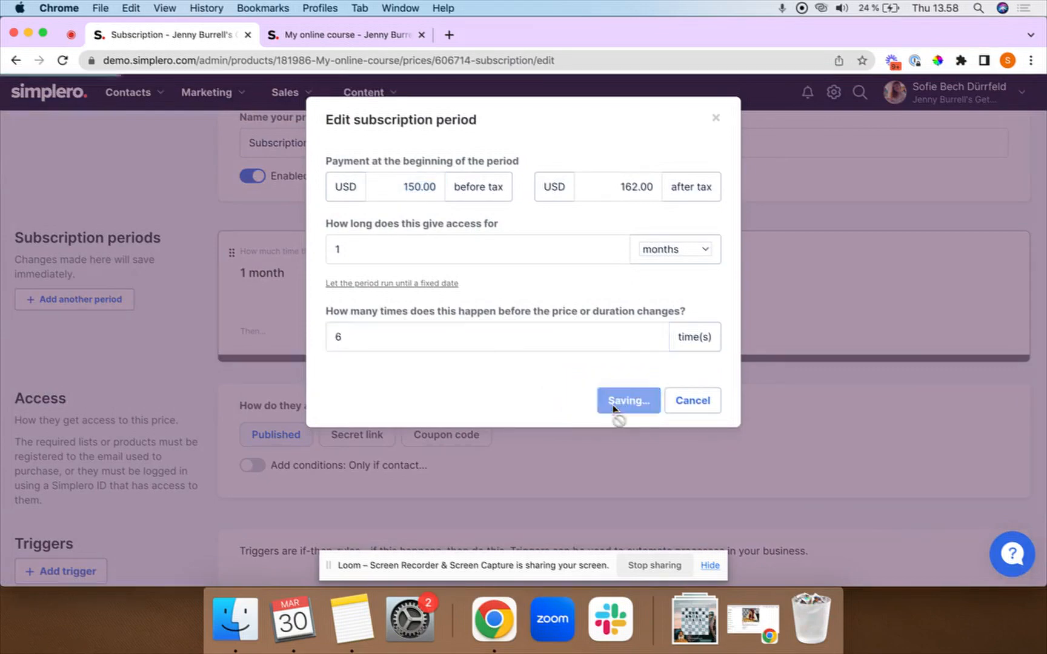
Add a second period charging $50 every 1 month until canceled.
{"action": "left_click", "coordinate": [55, 301]}
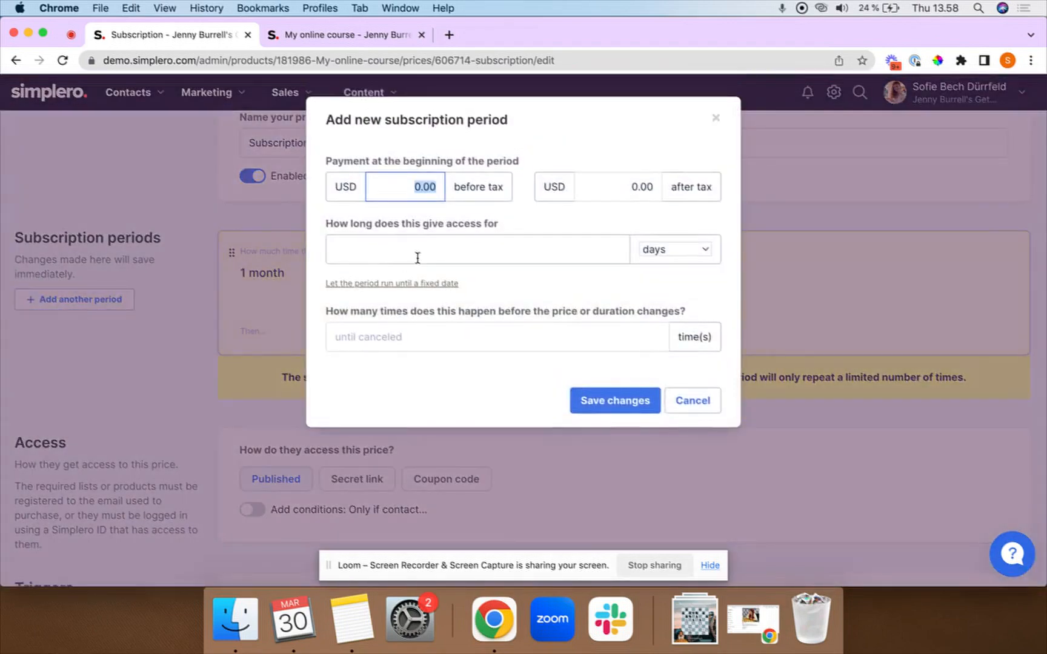
{"action": "type", "text": "50"}
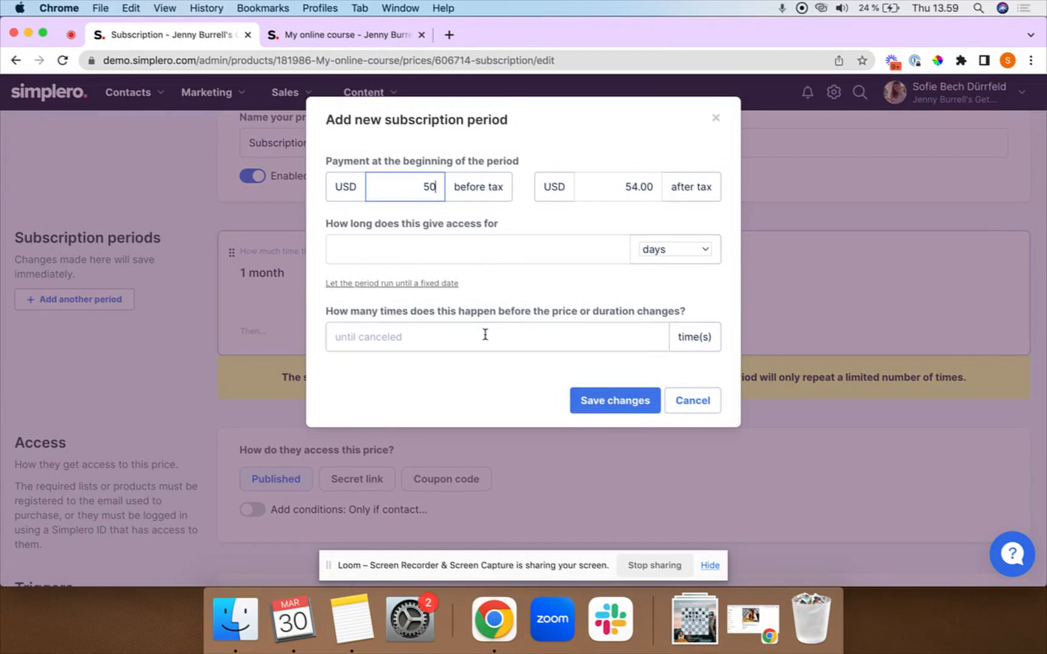
{"action": "left_click", "coordinate": [677, 245]}
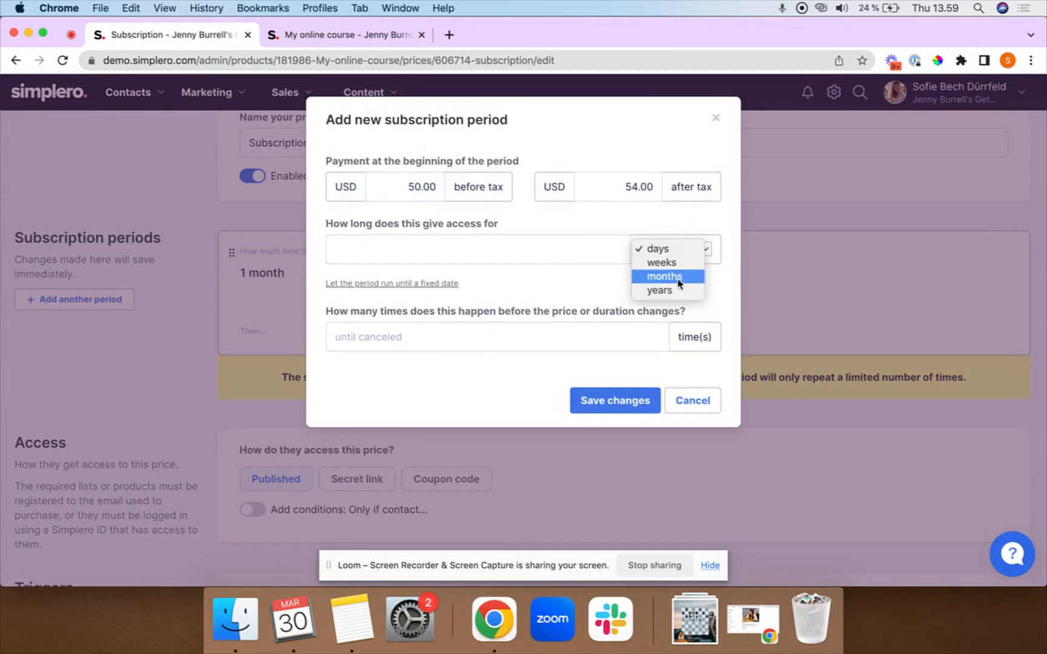
{"action": "left_click", "coordinate": [661, 271]}
{"action": "left_click", "coordinate": [596, 249]}
{"action": "type", "text": "1"}
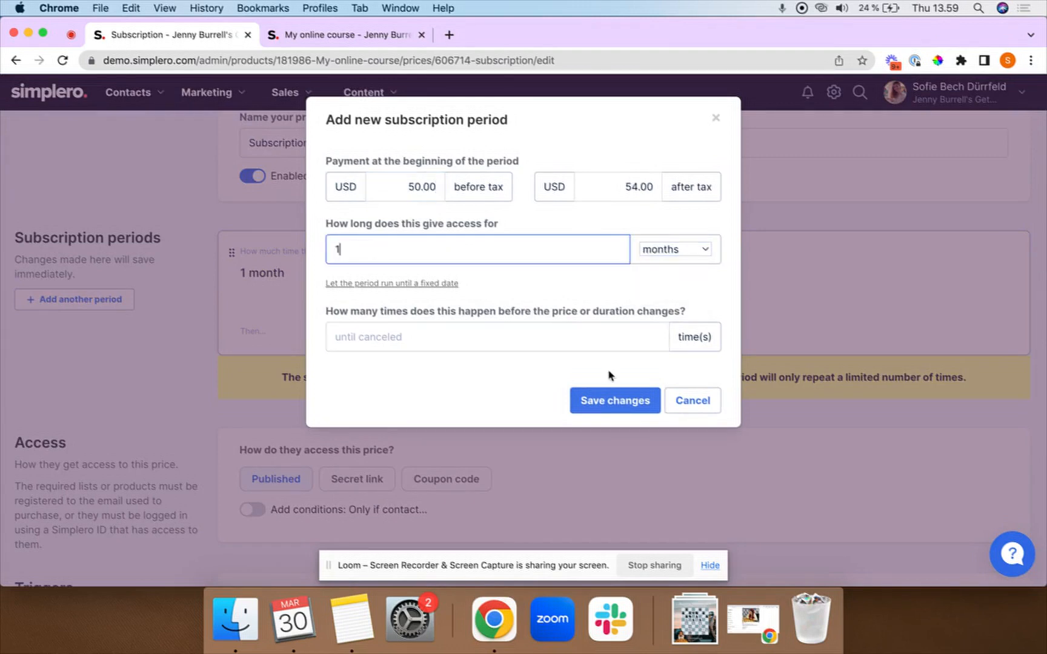
{"action": "left_click", "coordinate": [518, 363]}
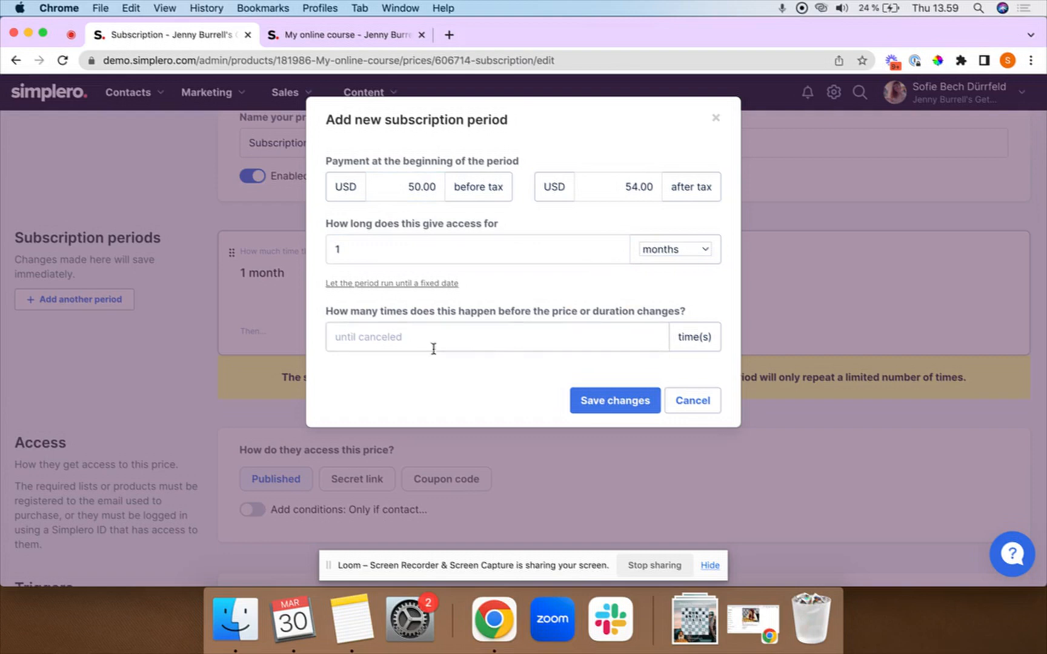
{"action": "left_click", "coordinate": [600, 401]}
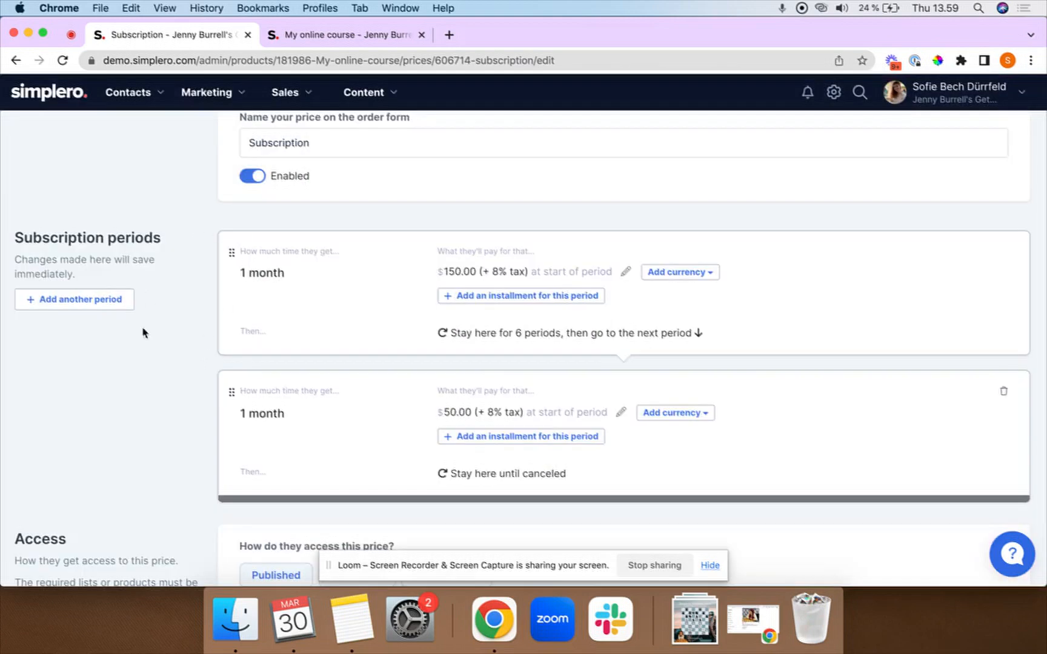
{"action": "scroll", "coordinate": [171, 327], "scroll_direction": "down", "scroll_amount": 2}
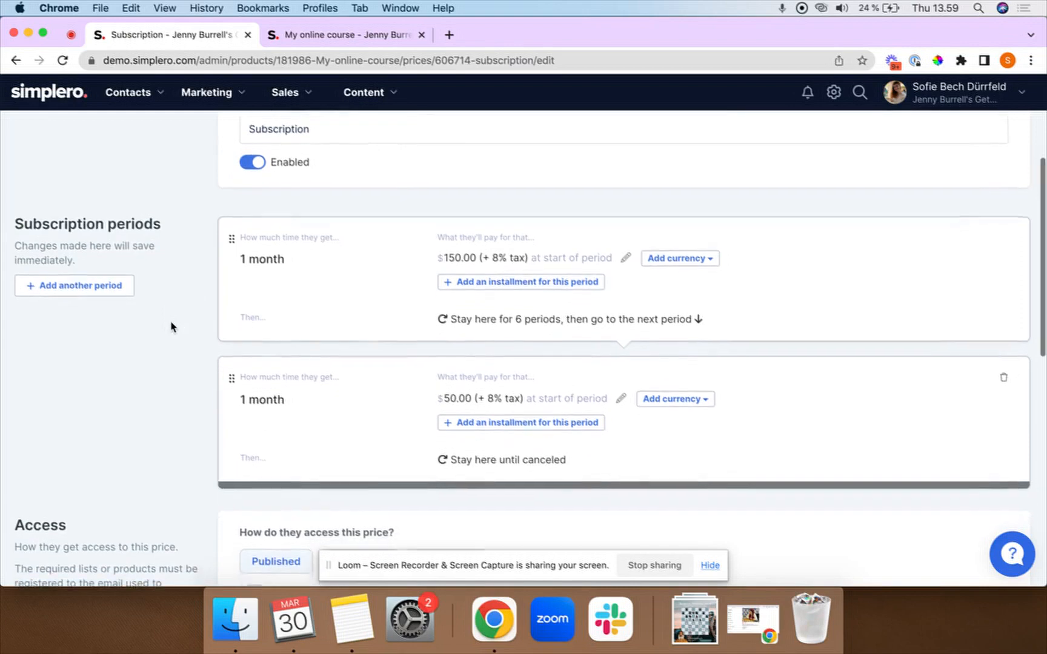
{"action": "scroll", "coordinate": [171, 327], "scroll_direction": "down", "scroll_amount": 1}
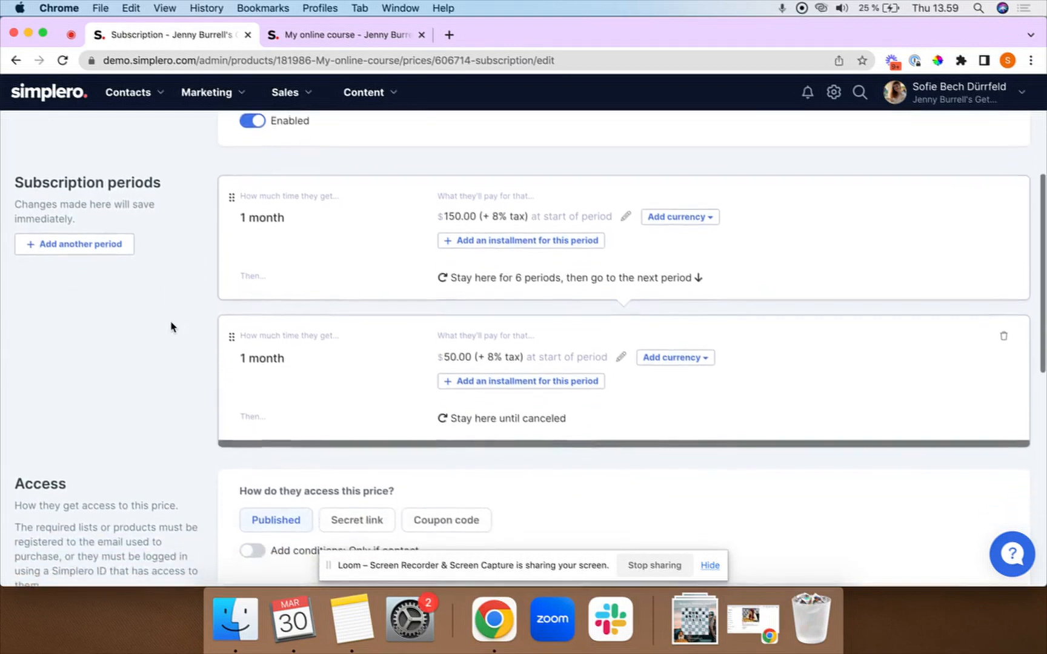
{"action": "scroll", "coordinate": [170, 327], "scroll_direction": "down", "scroll_amount": 1}
{"action": "scroll", "coordinate": [171, 327], "scroll_direction": "down", "scroll_amount": 10}
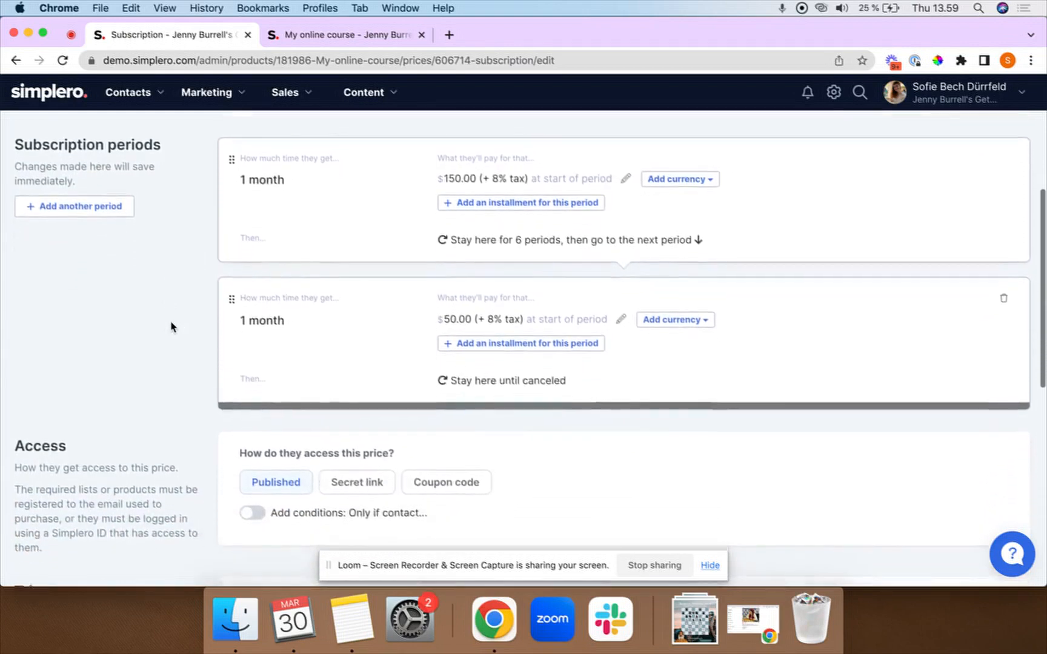
Turn on a 3-month minimum commitment and save the Subscription price.
{"action": "scroll", "coordinate": [171, 322], "scroll_direction": "down", "scroll_amount": 6}
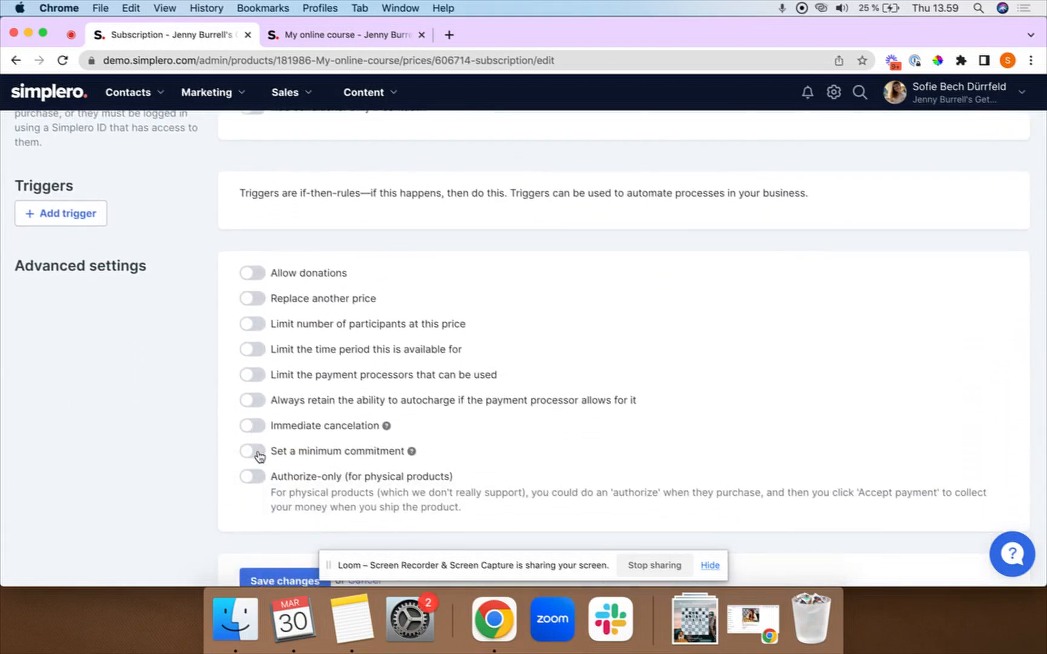
{"action": "left_click", "coordinate": [252, 451]}
{"action": "scroll", "coordinate": [194, 483], "scroll_direction": "down", "scroll_amount": 4}
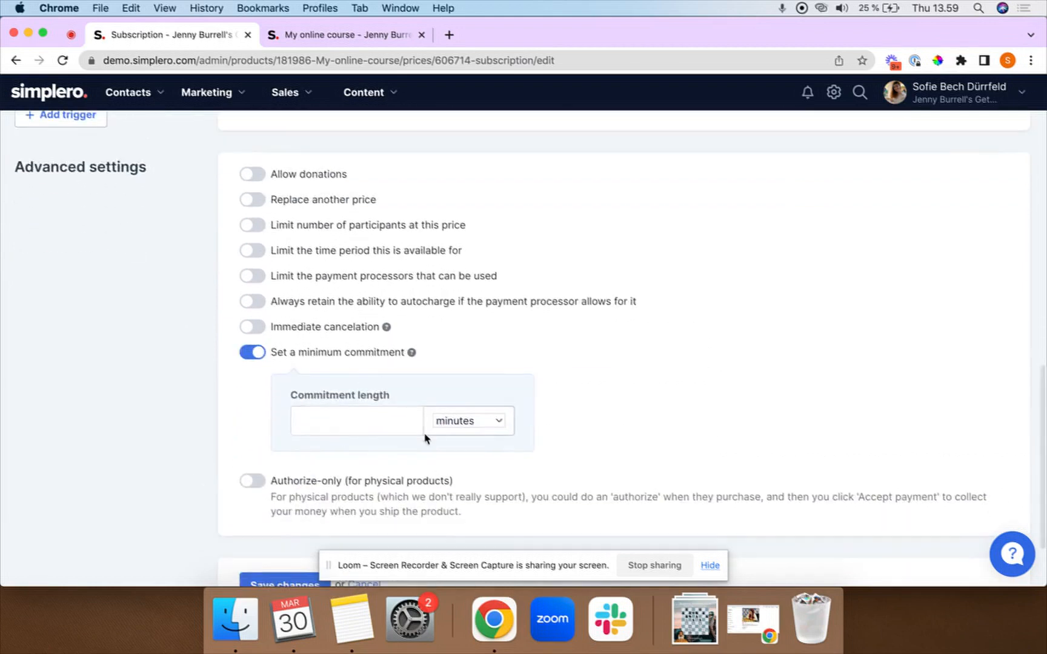
{"action": "left_click", "coordinate": [461, 422]}
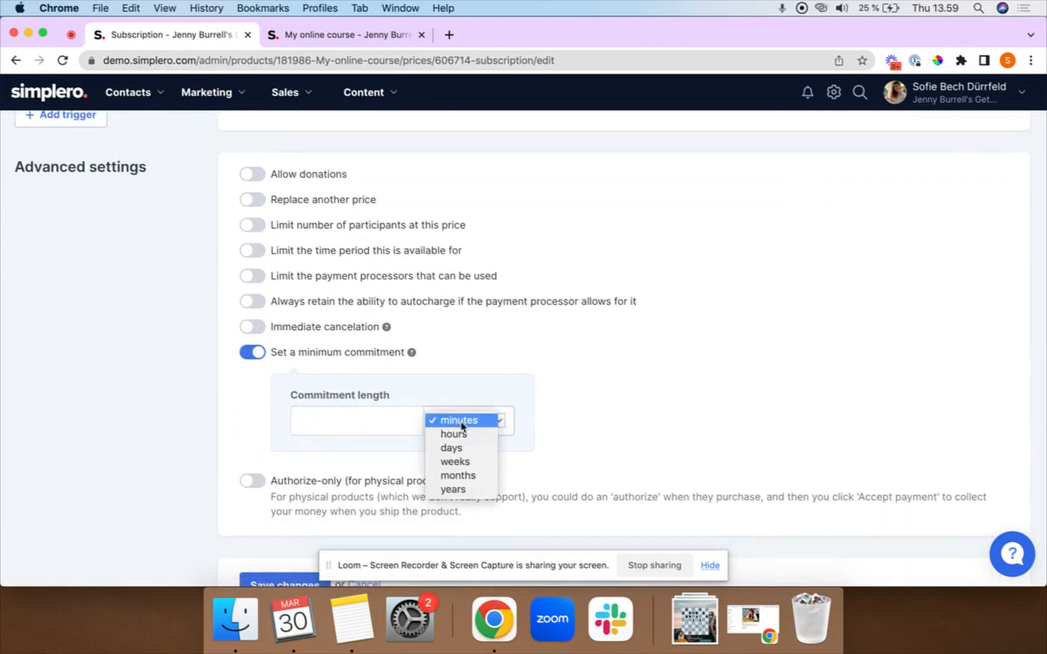
{"action": "left_click", "coordinate": [466, 476]}
{"action": "left_click", "coordinate": [388, 425]}
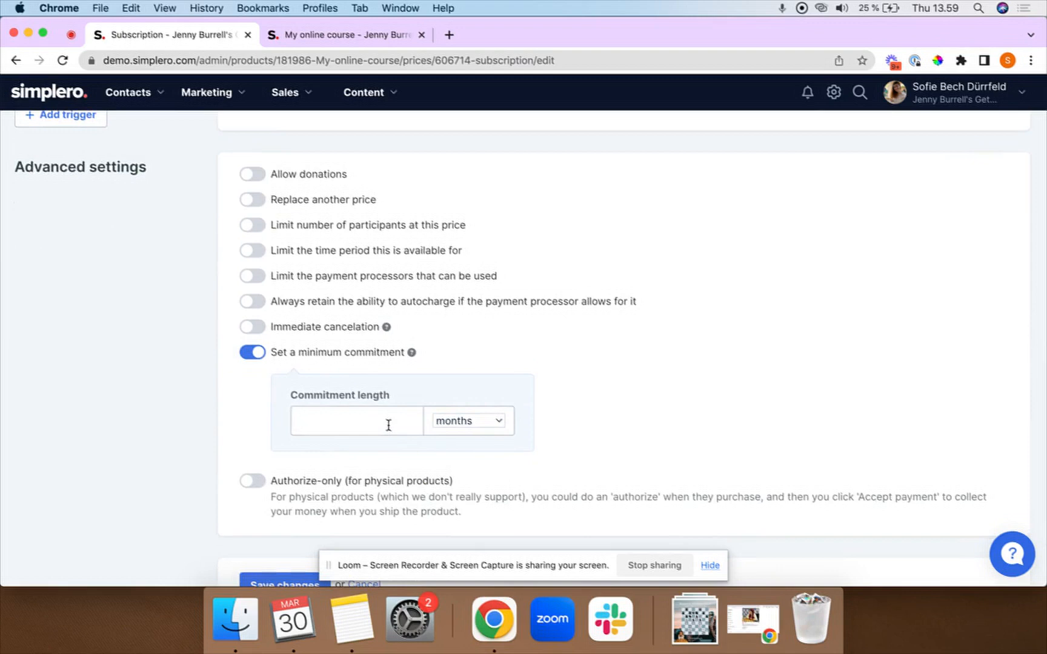
{"action": "scroll", "coordinate": [656, 357], "scroll_direction": "down", "scroll_amount": 1}
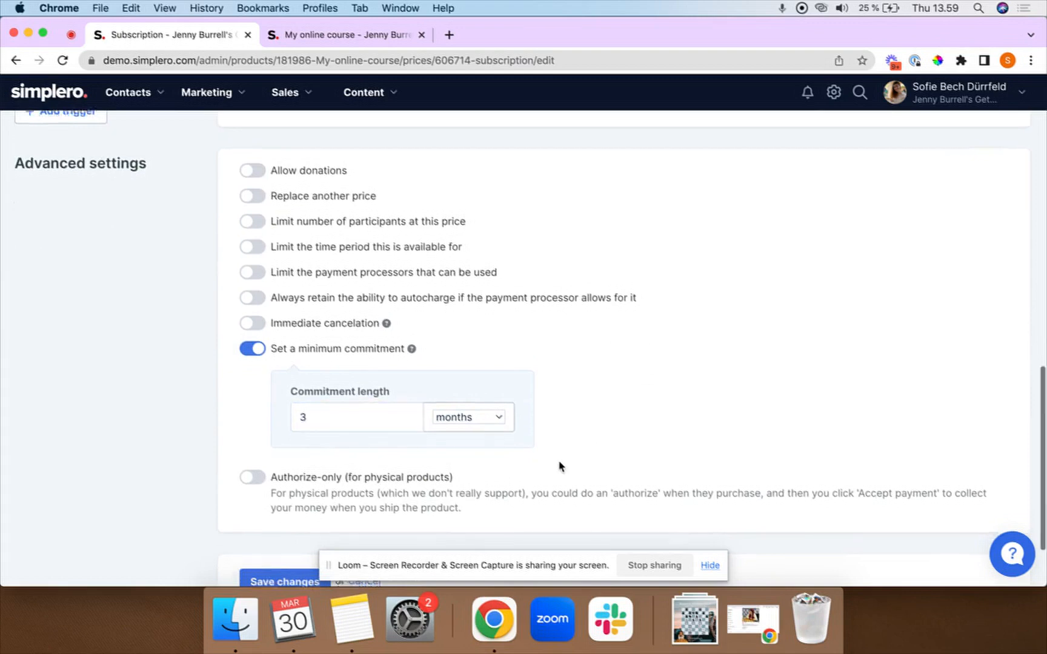
{"action": "scroll", "coordinate": [435, 412], "scroll_direction": "down", "scroll_amount": 1}
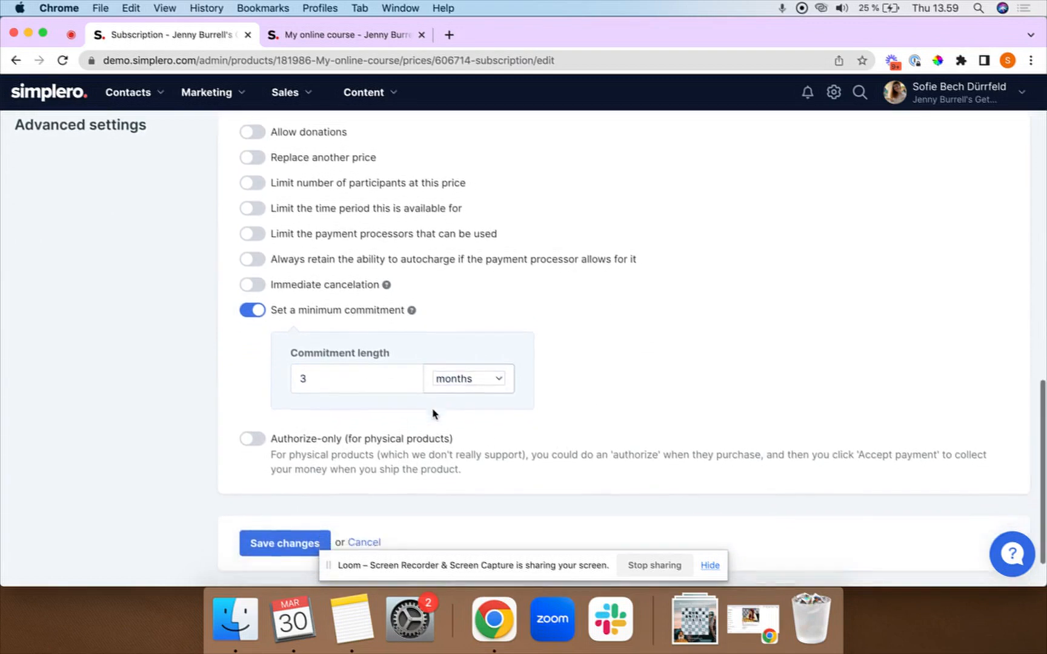
{"action": "left_click", "coordinate": [284, 539]}
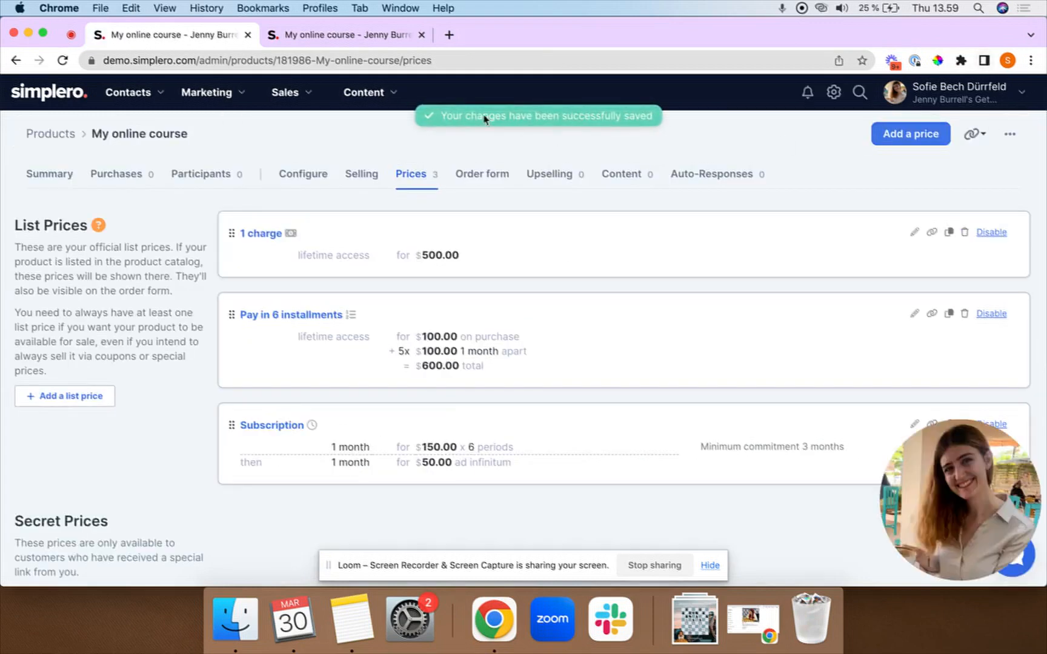
{"action": "left_click", "coordinate": [327, 27]}
Reload the checkout, select Subscription to see $187.50 due today, then return to the prices page.
{"action": "left_click", "coordinate": [63, 60]}
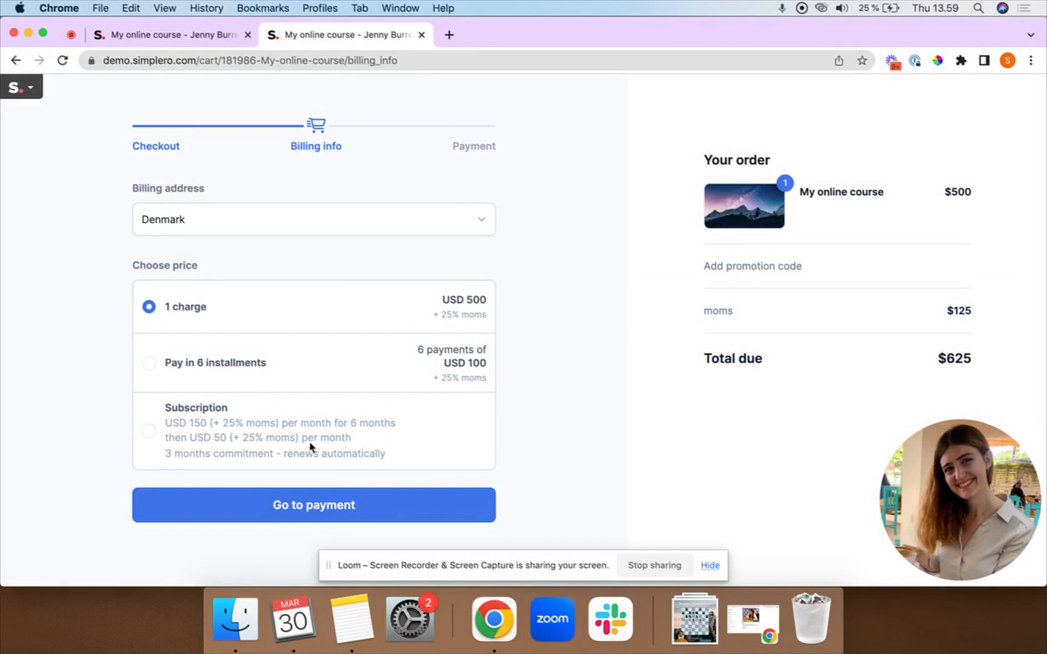
{"action": "left_click", "coordinate": [148, 432]}
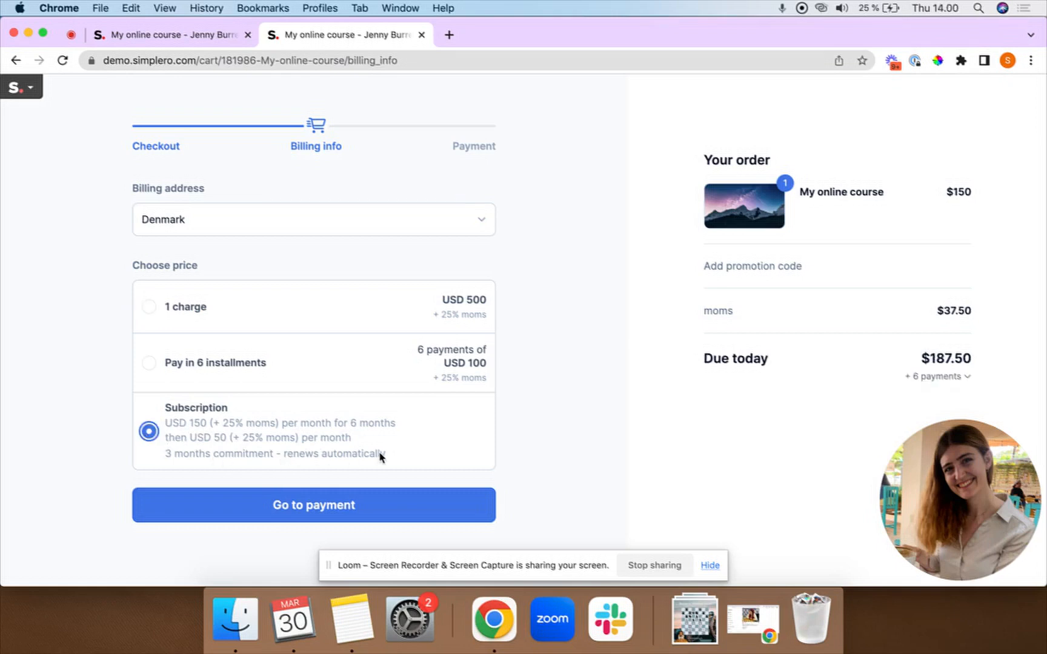
{"action": "left_click", "coordinate": [159, 37]}
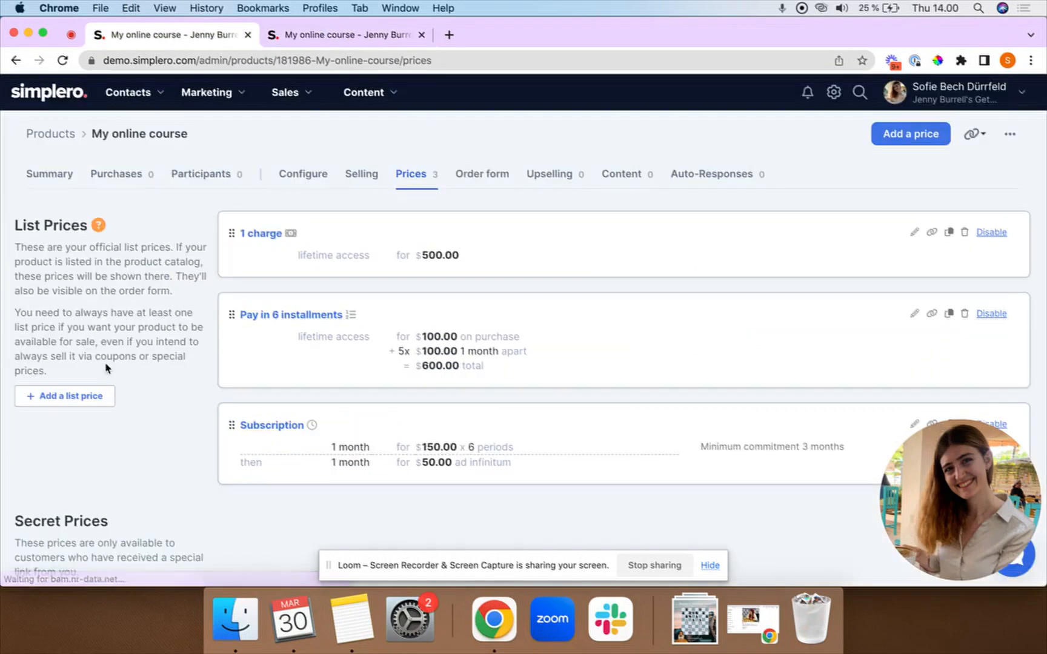
{"action": "scroll", "coordinate": [90, 303], "scroll_direction": "down", "scroll_amount": 4}
{"action": "scroll", "coordinate": [51, 190], "scroll_direction": "up", "scroll_amount": 3}
{"action": "scroll", "coordinate": [36, 242], "scroll_direction": "down", "scroll_amount": 4}
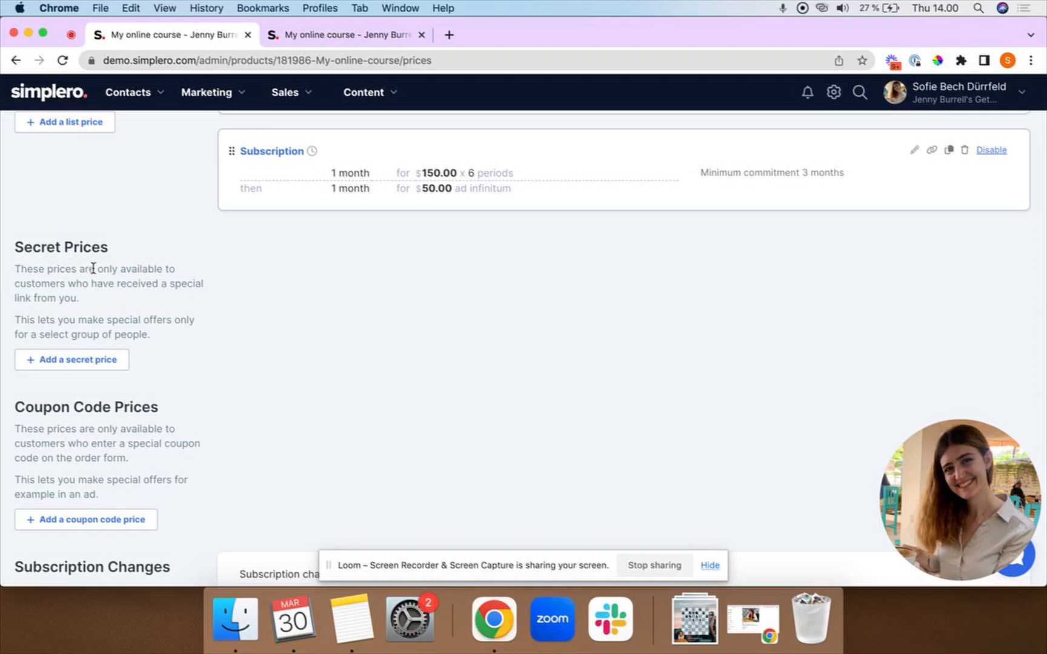
Add a secret price named 'Special price', also on the order form, at $400.
{"action": "left_click", "coordinate": [73, 361]}
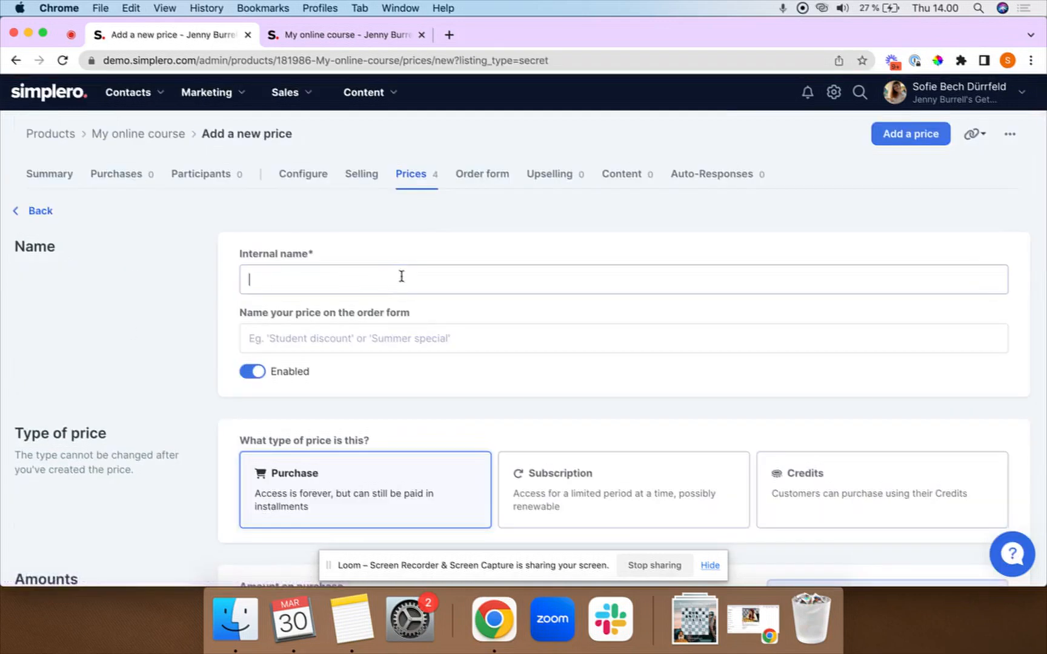
{"action": "type", "text": "Special price"}
{"action": "key", "text": "super+a"}
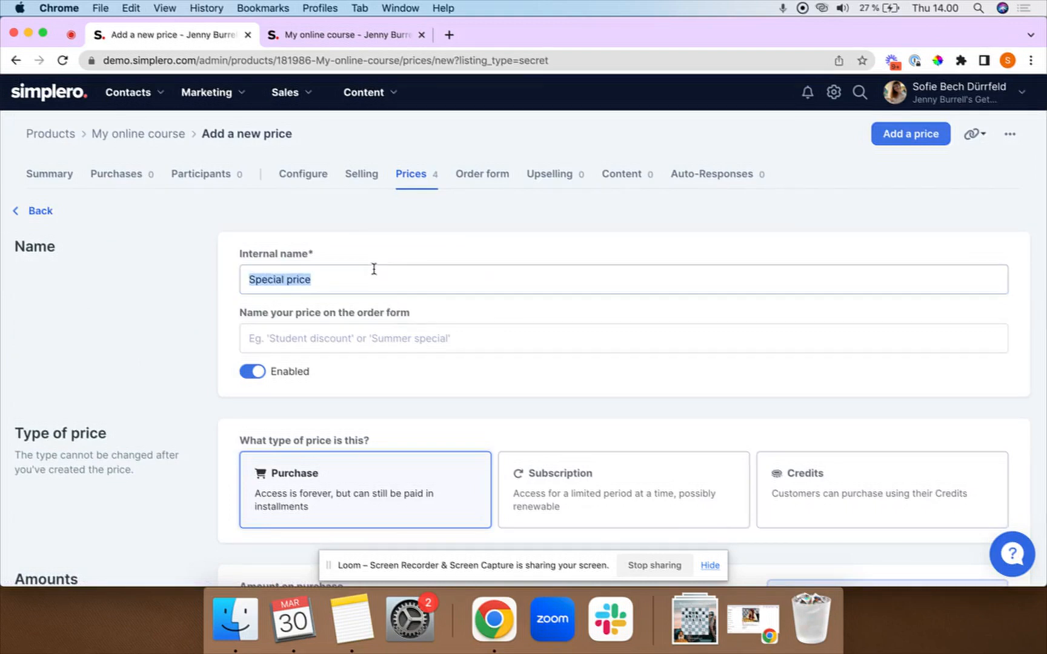
{"action": "key", "text": "super+c"}
{"action": "left_click", "coordinate": [359, 340]}
{"action": "key", "text": "super+v"}
{"action": "scroll", "coordinate": [360, 341], "scroll_direction": "down", "scroll_amount": 3}
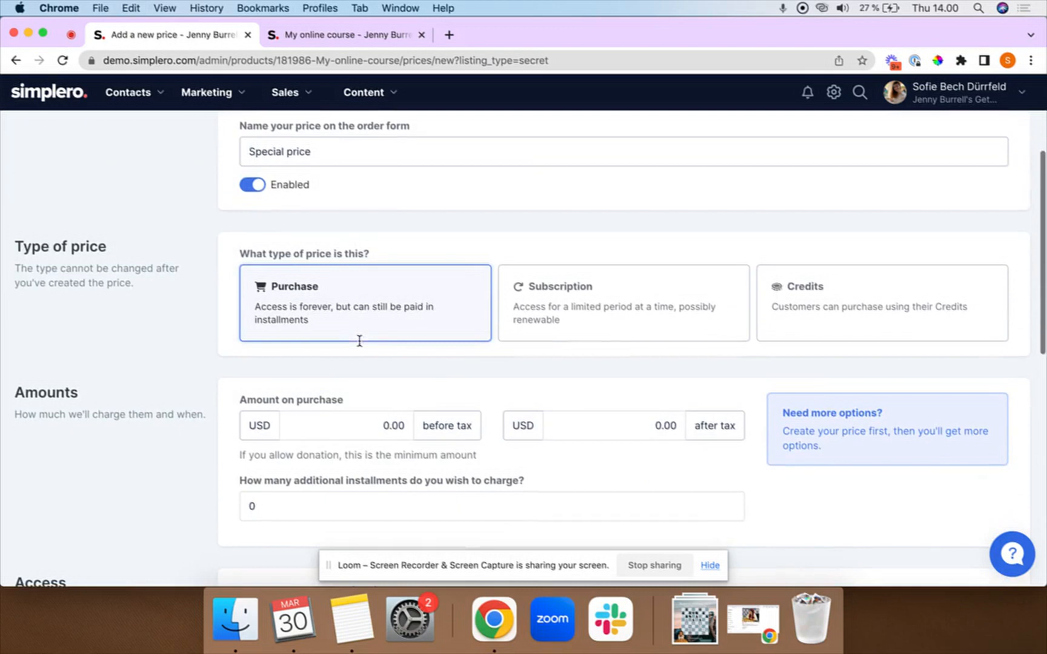
{"action": "left_click", "coordinate": [366, 420]}
{"action": "type", "text": "40"}
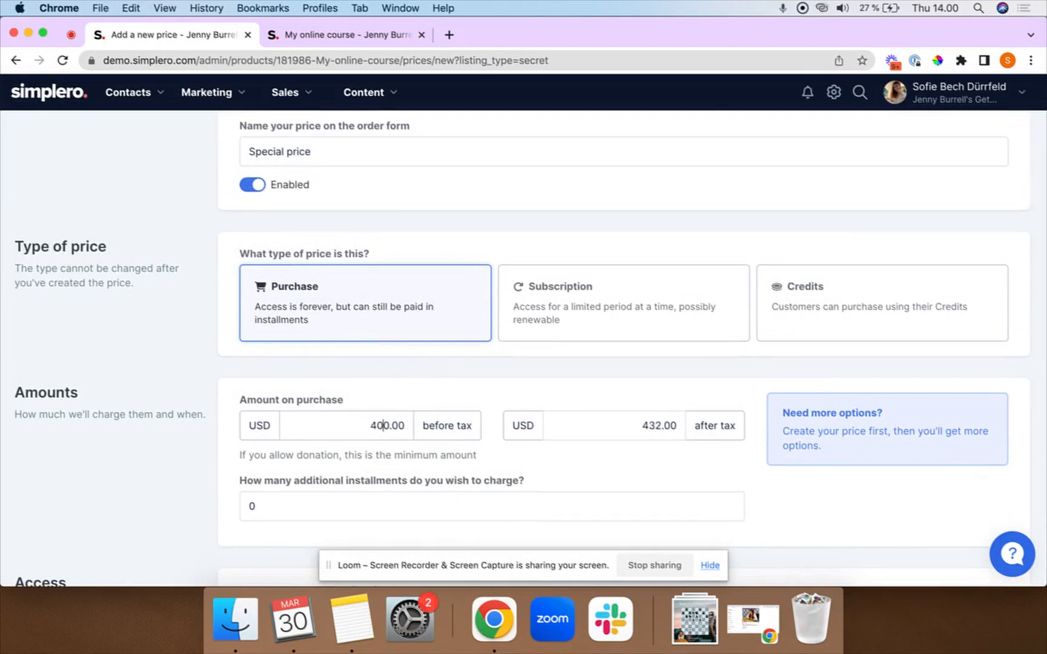
Make Special price replace the 1 charge price and create it.
{"action": "scroll", "coordinate": [389, 390], "scroll_direction": "down", "scroll_amount": 2}
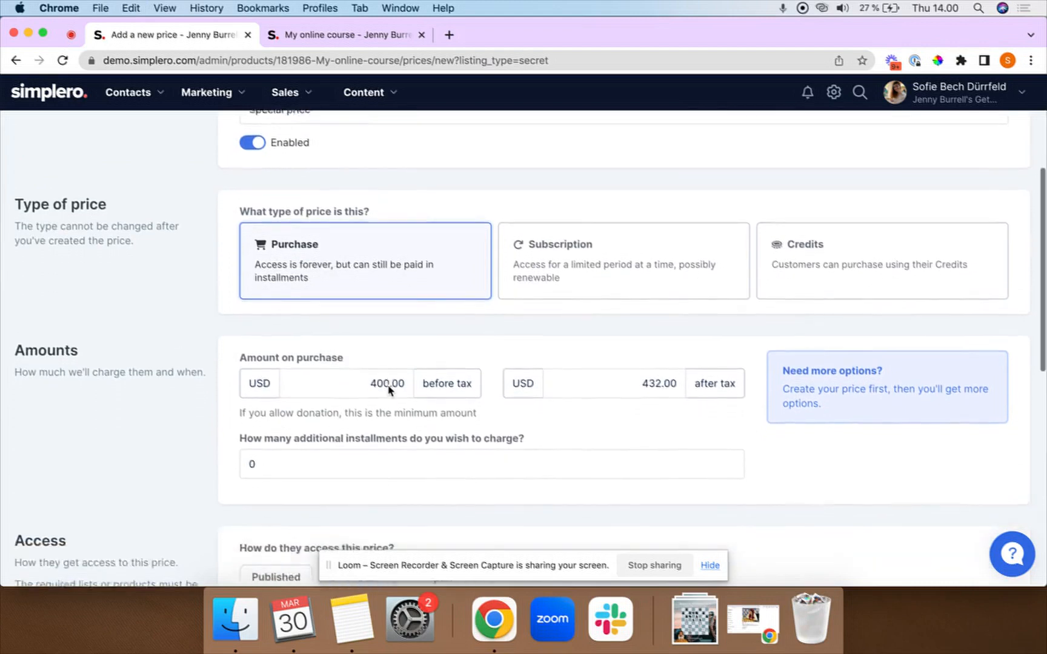
{"action": "scroll", "coordinate": [390, 389], "scroll_direction": "down", "scroll_amount": 5}
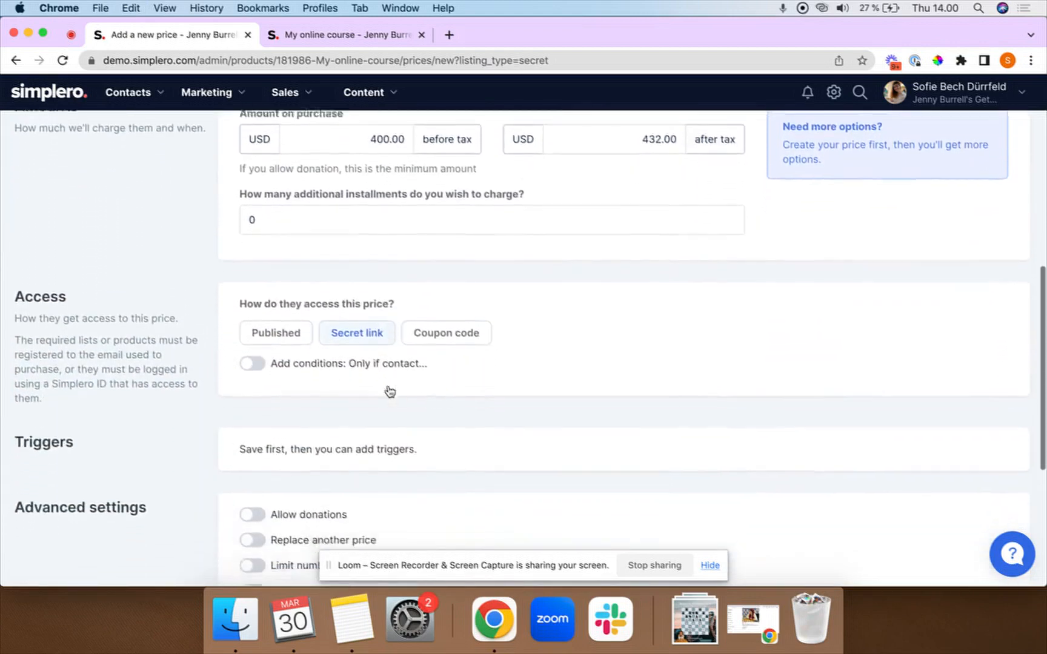
{"action": "scroll", "coordinate": [389, 390], "scroll_direction": "down", "scroll_amount": 3}
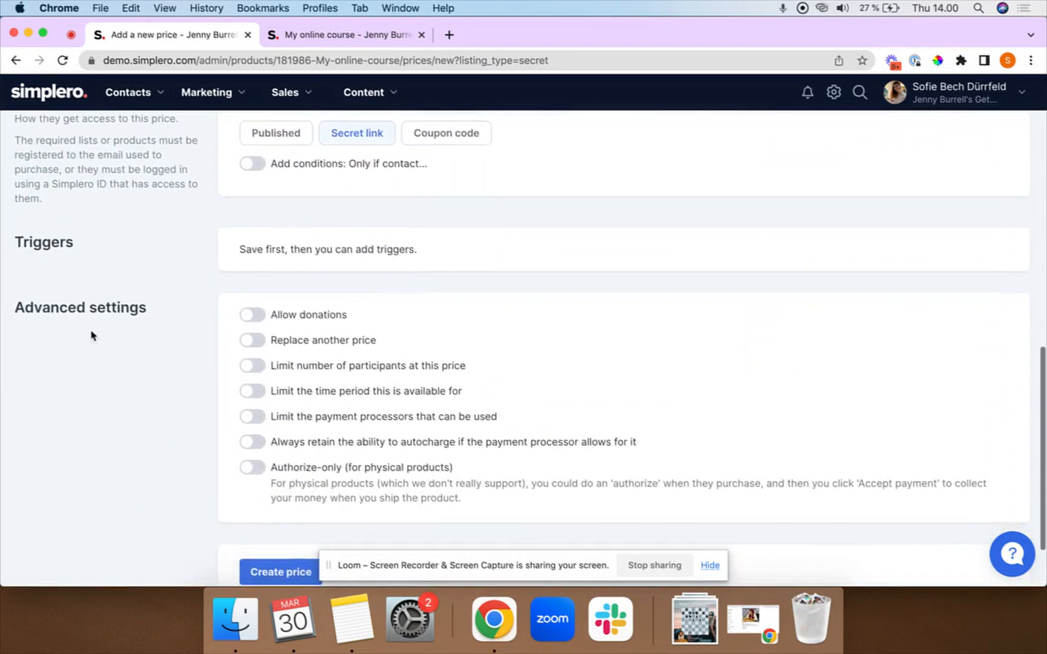
{"action": "left_click", "coordinate": [253, 340]}
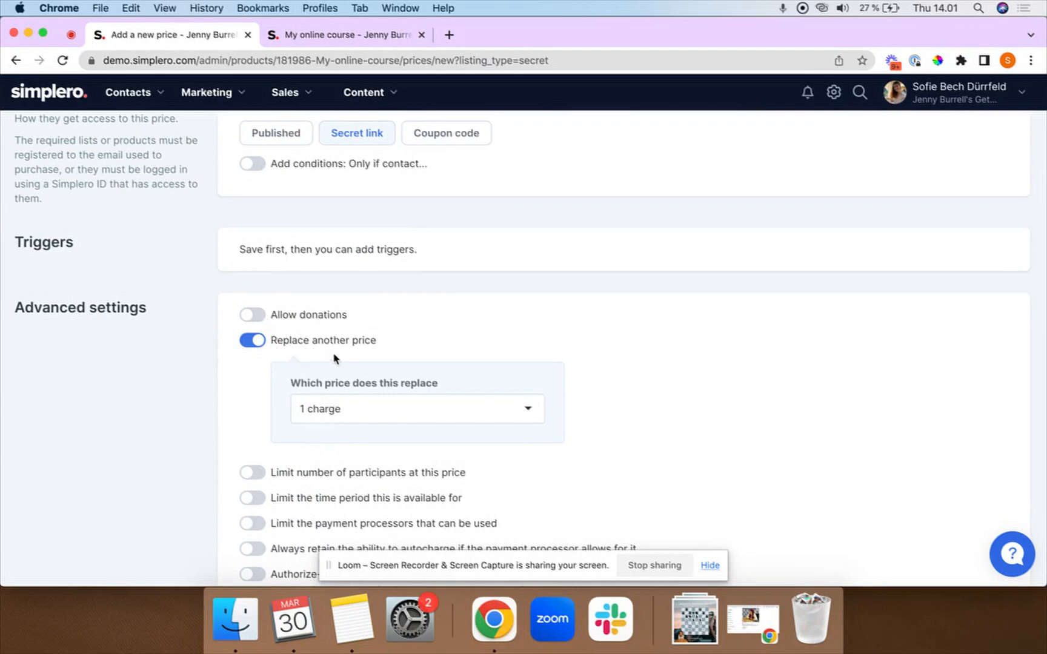
{"action": "scroll", "coordinate": [327, 418], "scroll_direction": "down", "scroll_amount": 5}
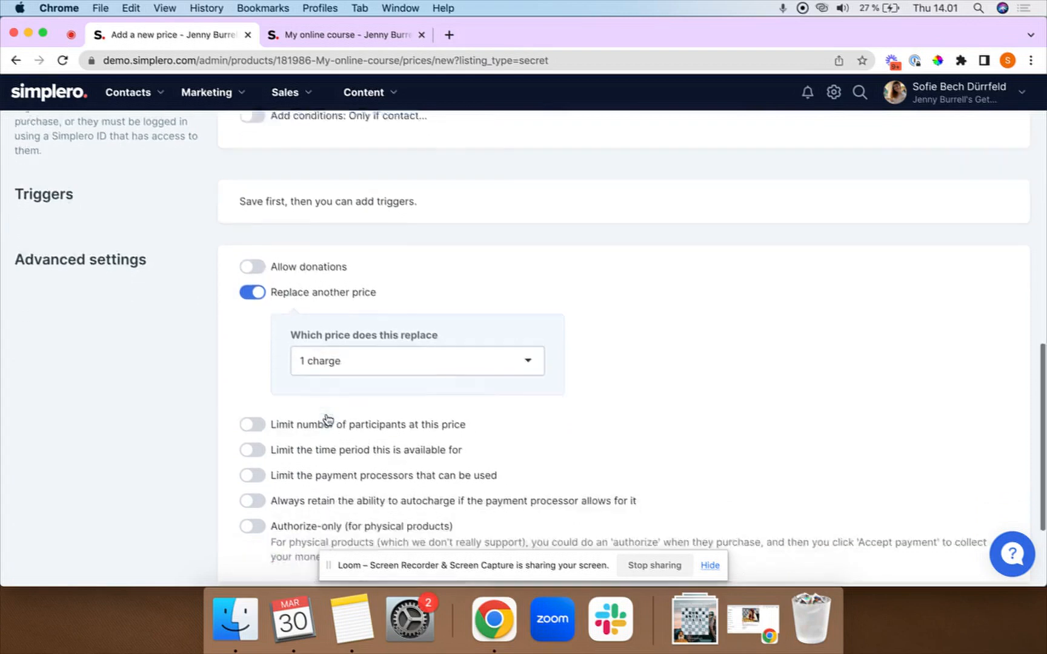
{"action": "left_click", "coordinate": [279, 486]}
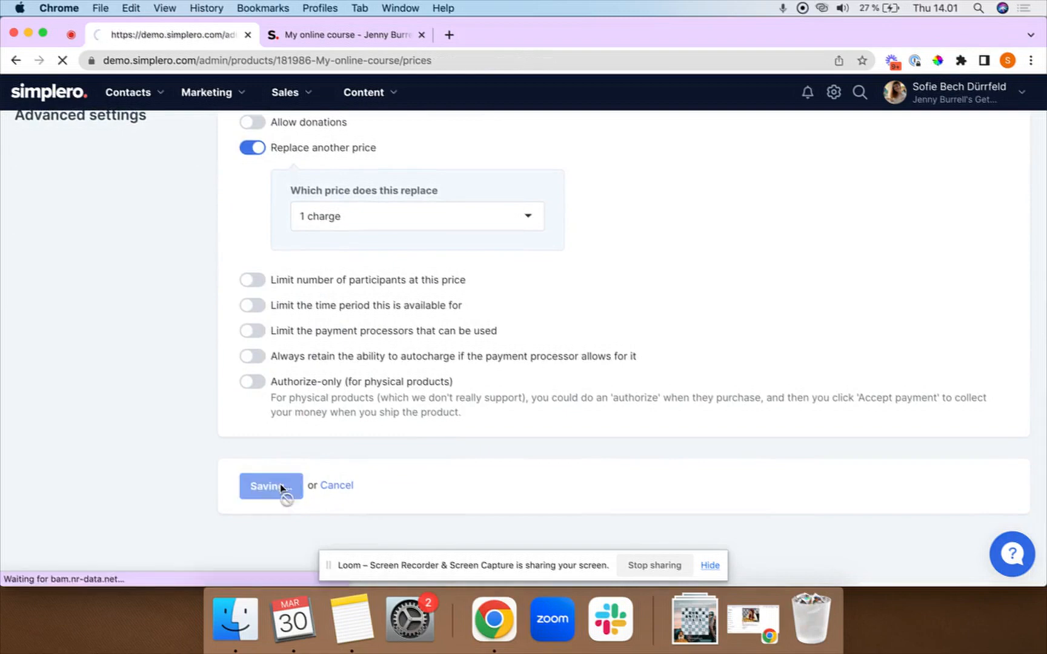
{"action": "scroll", "coordinate": [386, 434], "scroll_direction": "down", "scroll_amount": 3}
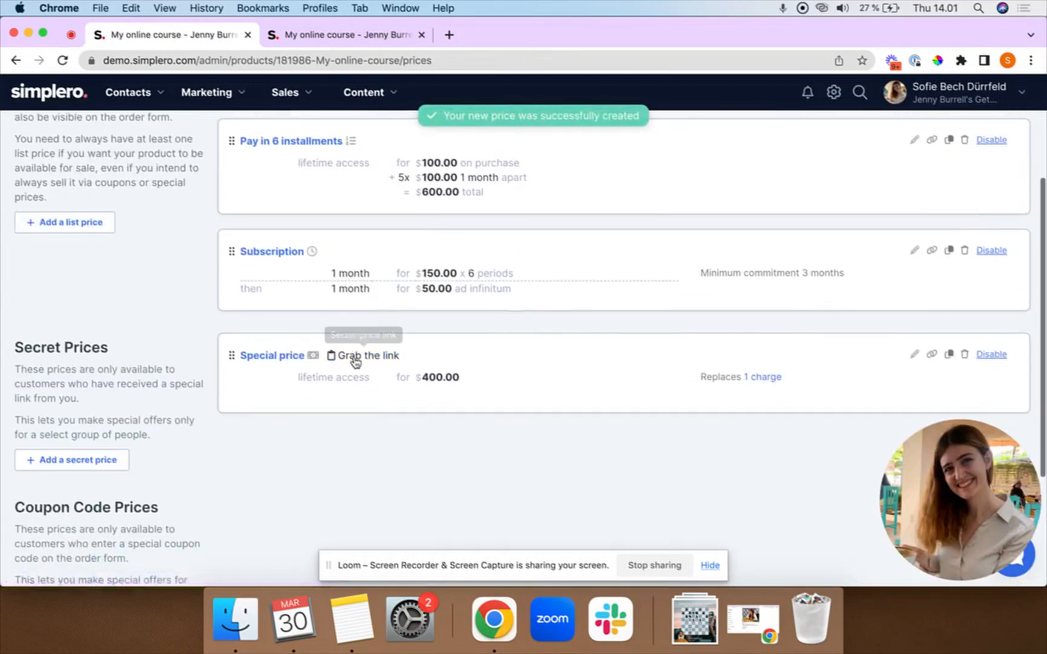
Copy the secret link for Special price.
{"action": "left_click", "coordinate": [360, 356]}
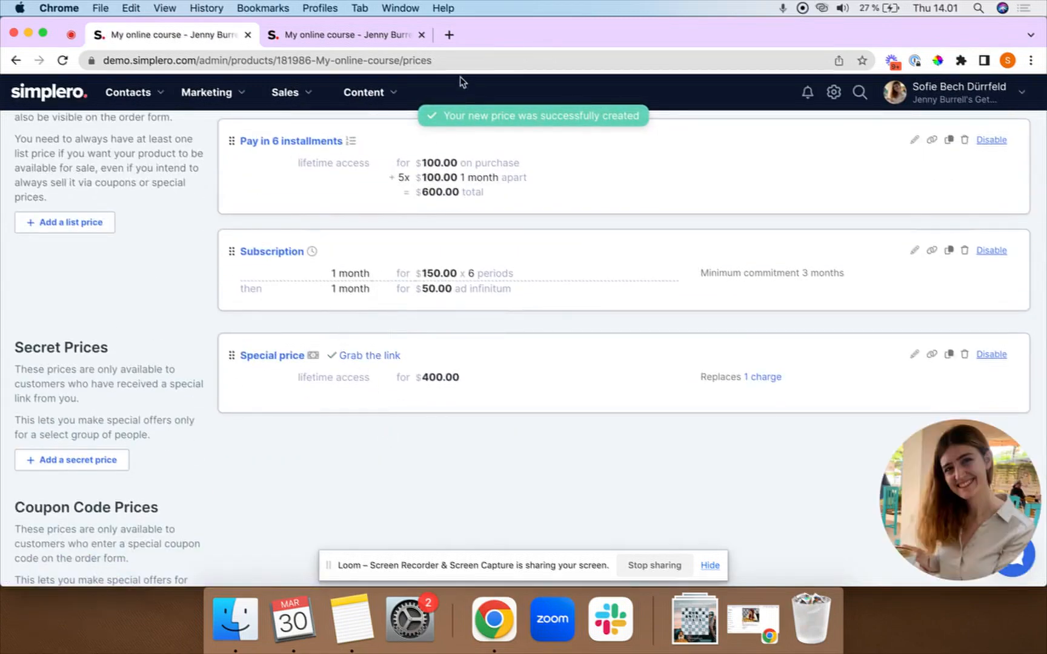
{"action": "scroll", "coordinate": [433, 294], "scroll_direction": "up", "scroll_amount": 3}
{"action": "left_click", "coordinate": [972, 134]}
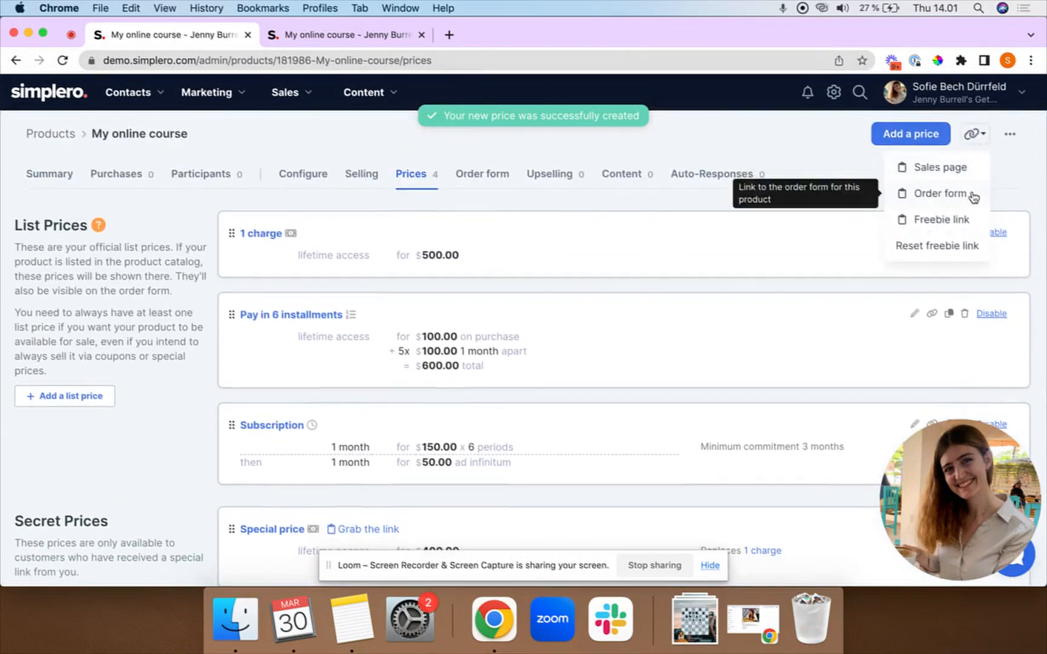
{"action": "scroll", "coordinate": [605, 421], "scroll_direction": "down", "scroll_amount": 4}
{"action": "left_click", "coordinate": [366, 274]}
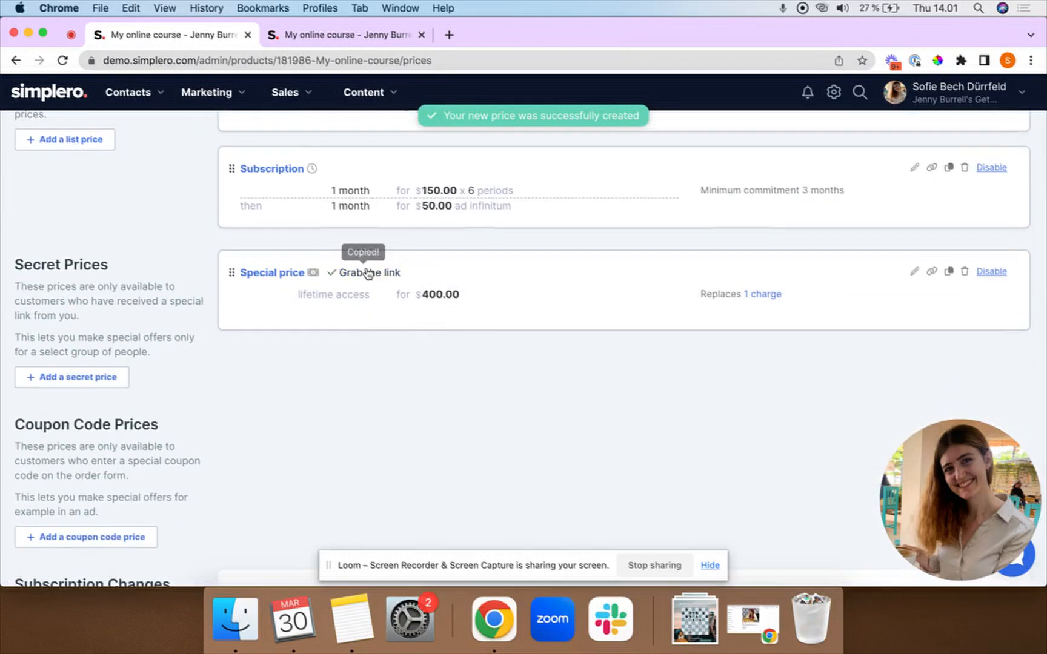
Open the Special price link in a new tab to reach the USD 400 checkout.
{"action": "left_click", "coordinate": [449, 34]}
{"action": "key", "text": "cmd+v"}
{"action": "key", "text": "Return"}
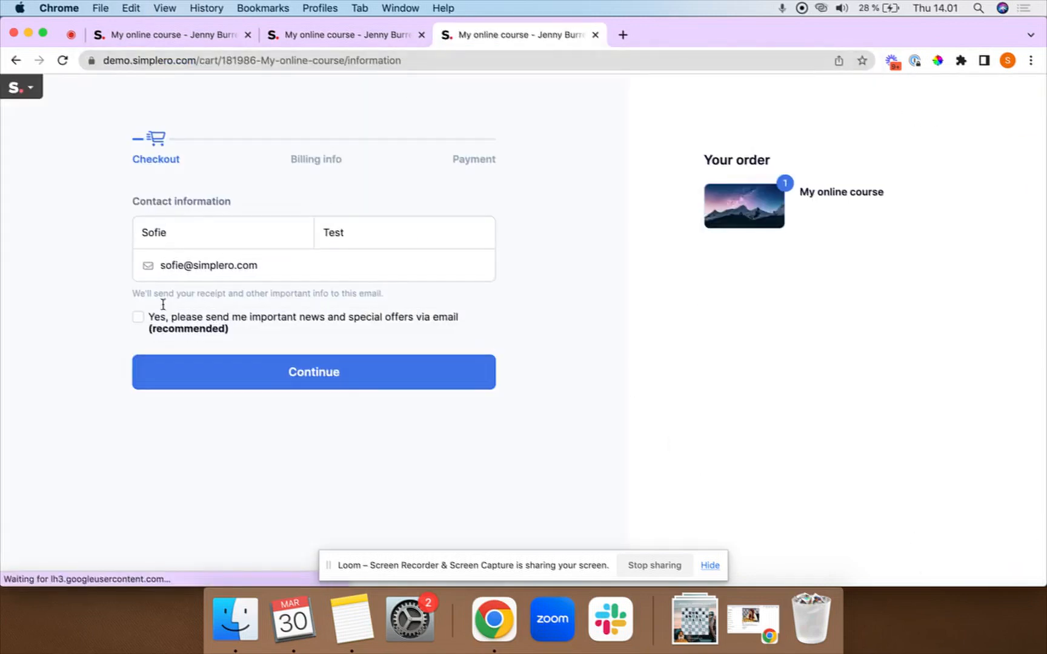
{"action": "left_click", "coordinate": [180, 367]}
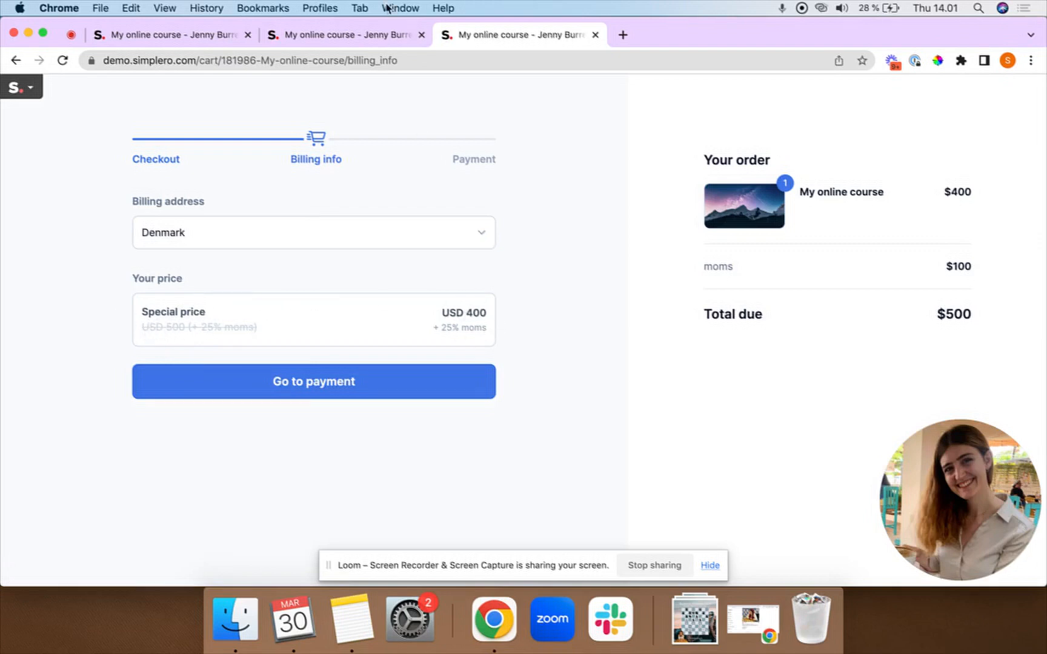
Go back to the course's prices page in the admin tab.
{"action": "left_click", "coordinate": [337, 35]}
{"action": "left_click", "coordinate": [189, 36]}
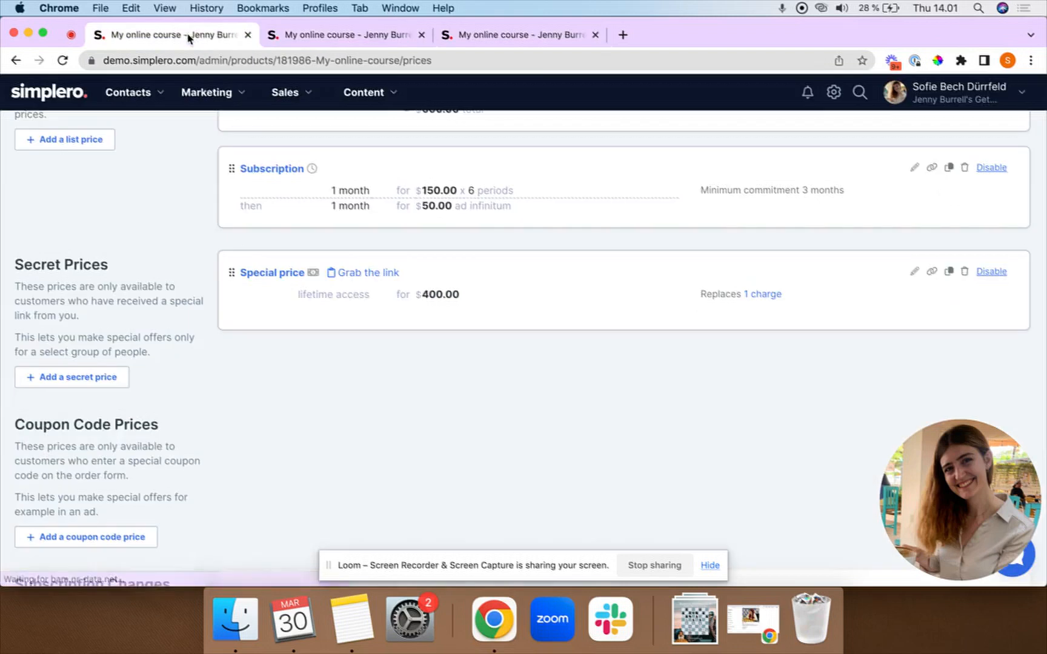
{"action": "scroll", "coordinate": [226, 458], "scroll_direction": "down", "scroll_amount": 3}
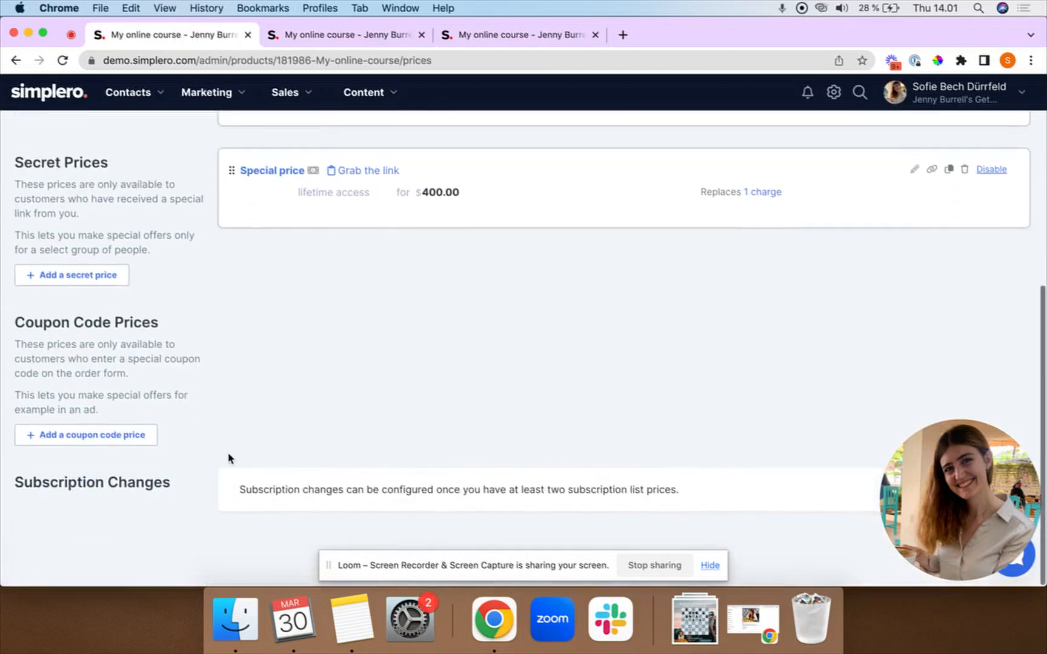
Add a coupon code price named 'Discount', also on the order form, at 300.00.
{"action": "left_click", "coordinate": [101, 443]}
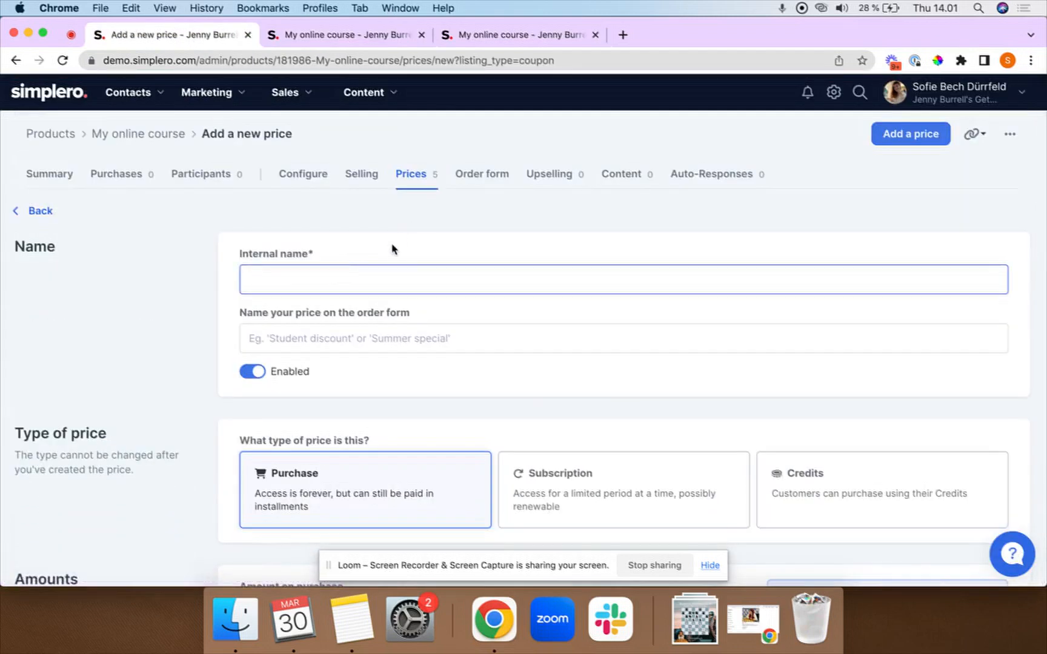
{"action": "type", "text": "Dis"}
{"action": "key", "text": "cmd+a"}
{"action": "key", "text": "cmd+c"}
{"action": "left_click", "coordinate": [334, 338]}
{"action": "key", "text": "cmd+v"}
{"action": "scroll", "coordinate": [333, 337], "scroll_direction": "down", "scroll_amount": 5}
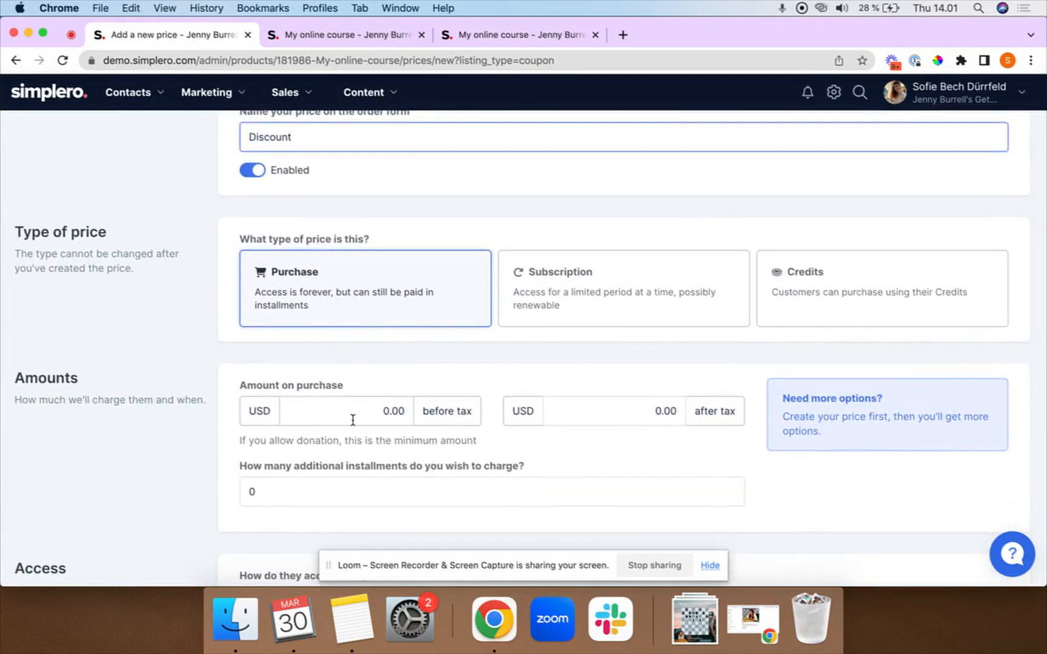
{"action": "left_click", "coordinate": [352, 420]}
{"action": "type", "text": "30"}
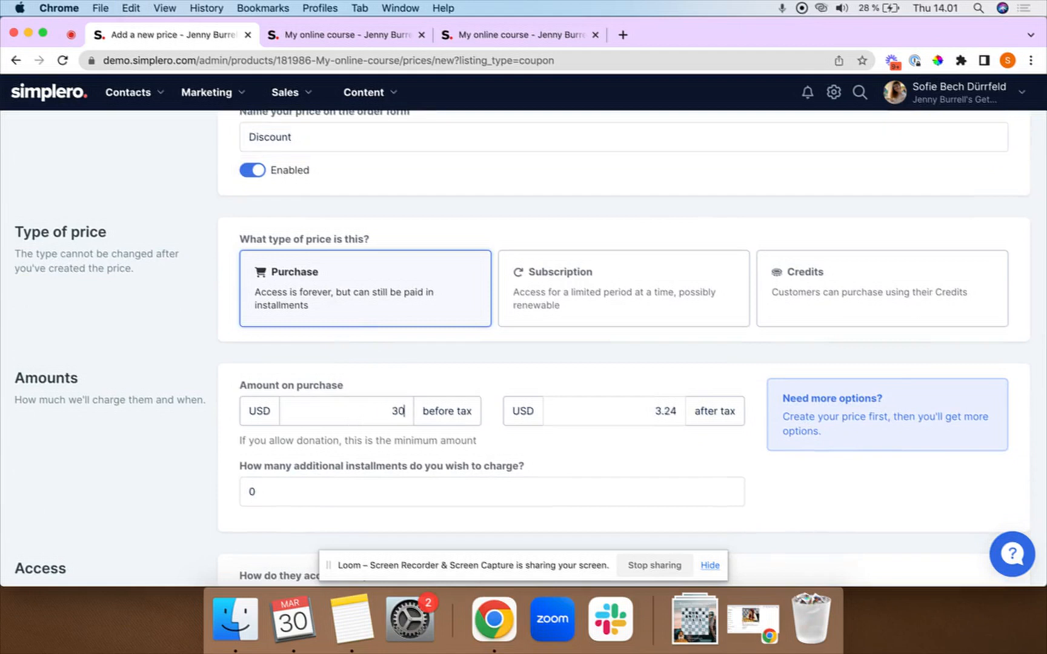
{"action": "type", "text": "0"}
{"action": "left_click", "coordinate": [418, 379]}
Generate a fresh coupon code for the Discount price.
{"action": "scroll", "coordinate": [418, 379], "scroll_direction": "down", "scroll_amount": 6}
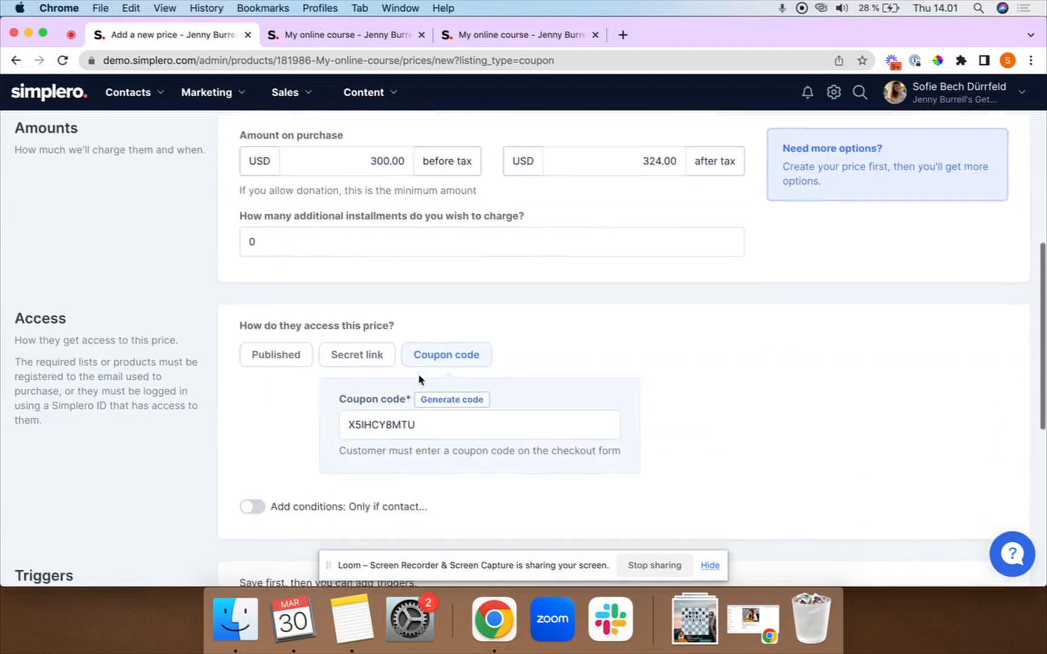
{"action": "scroll", "coordinate": [419, 379], "scroll_direction": "down", "scroll_amount": 2}
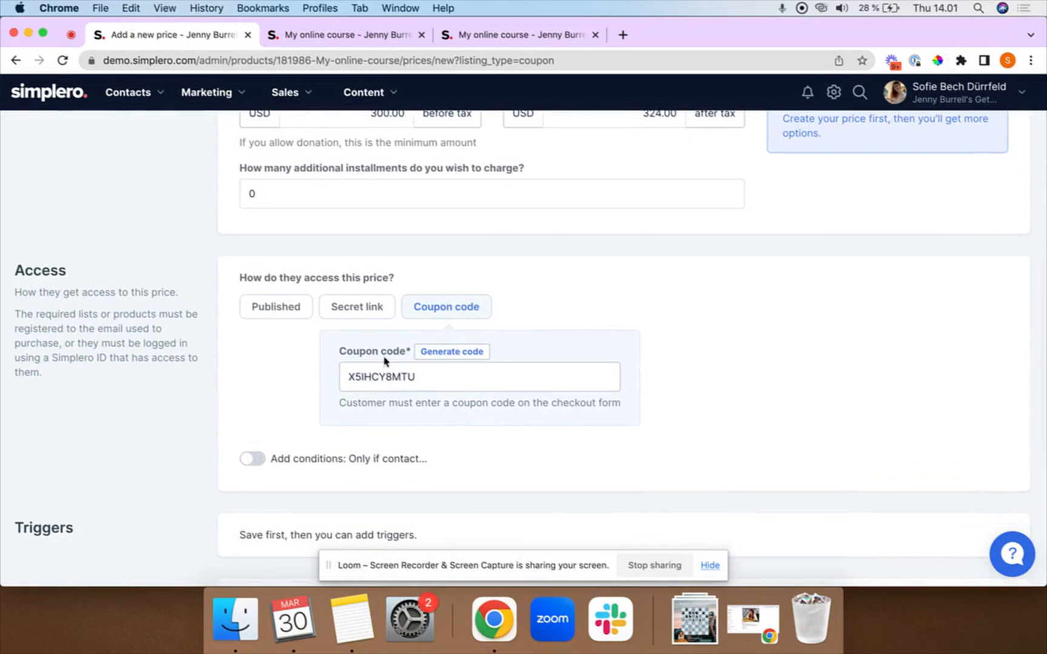
{"action": "left_click", "coordinate": [449, 353]}
{"action": "left_click", "coordinate": [449, 353]}
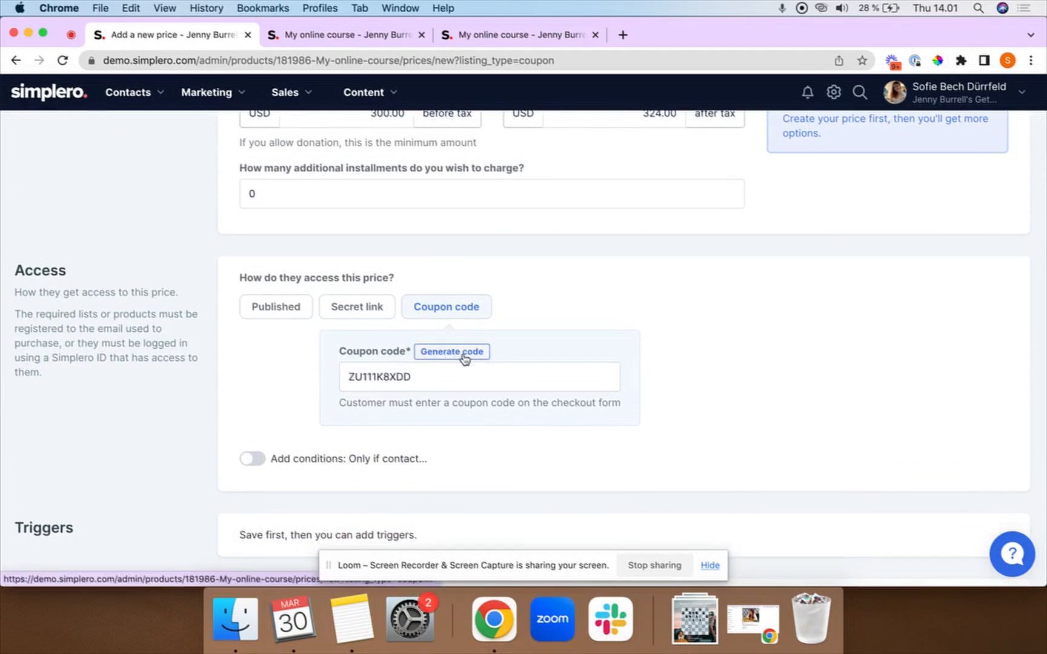
Make the Discount coupon price replace 1 charge and create it.
{"action": "scroll", "coordinate": [428, 474], "scroll_direction": "down", "scroll_amount": 10}
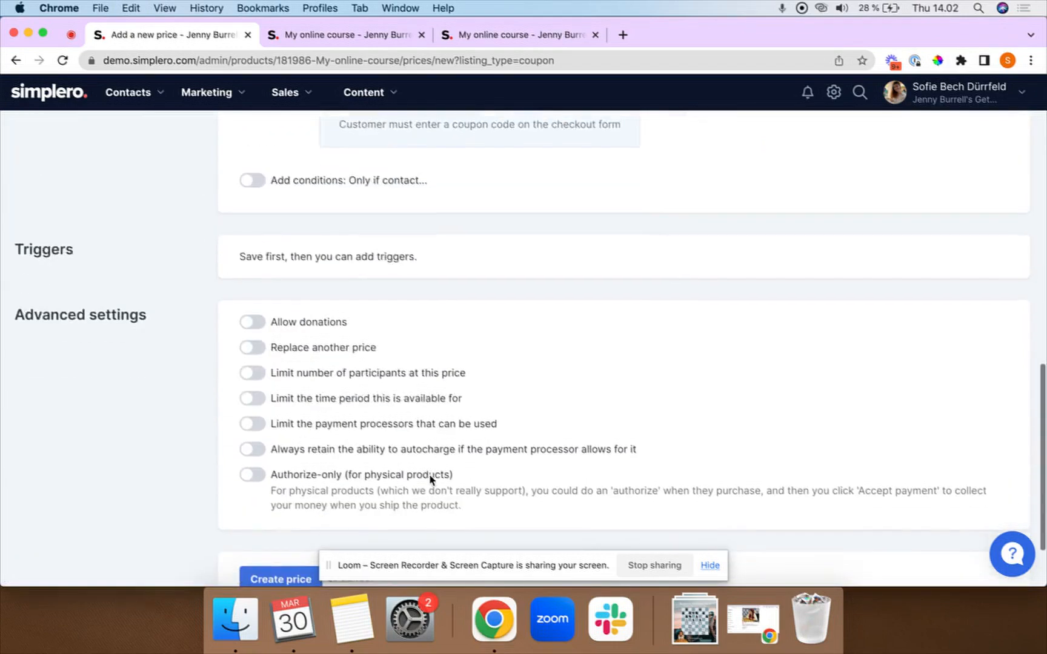
{"action": "left_click", "coordinate": [251, 344]}
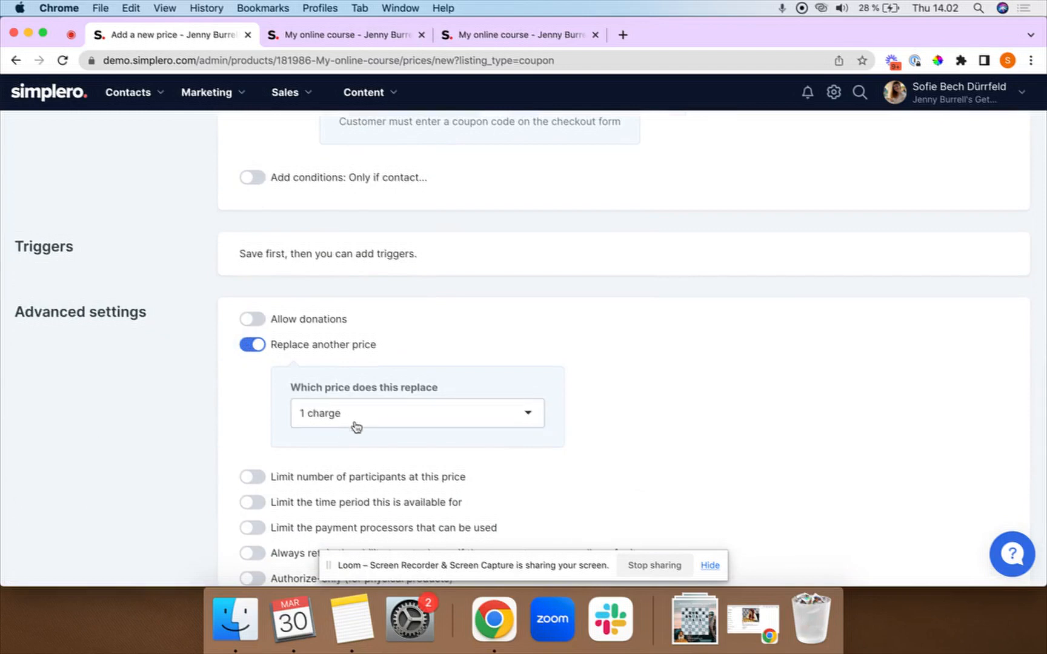
{"action": "scroll", "coordinate": [350, 430], "scroll_direction": "down", "scroll_amount": 3}
{"action": "scroll", "coordinate": [352, 429], "scroll_direction": "down", "scroll_amount": 5}
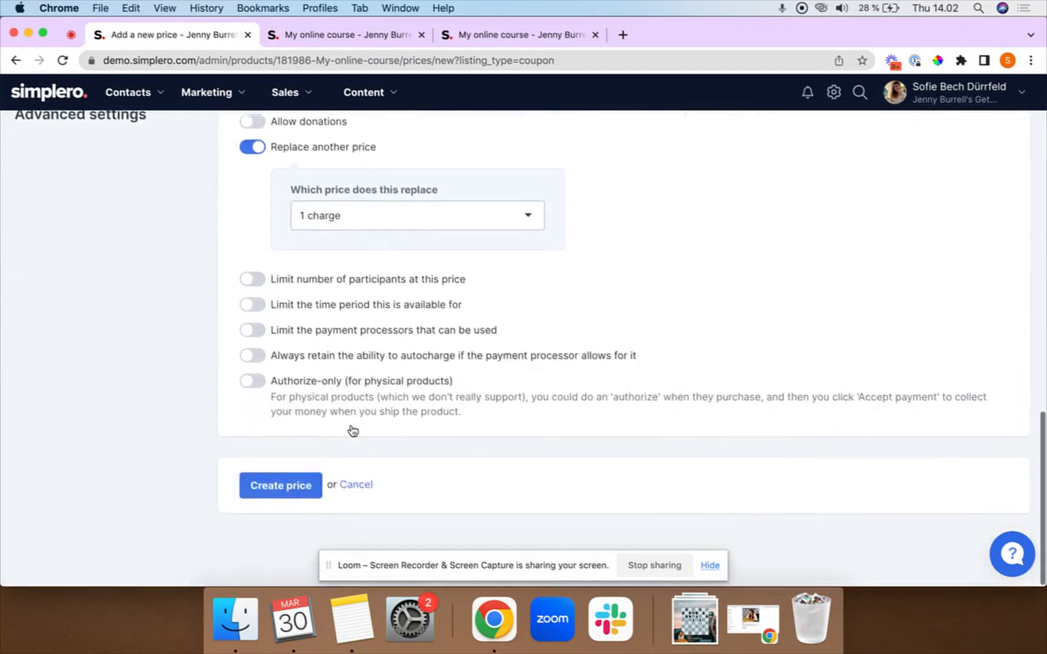
{"action": "left_click", "coordinate": [280, 488]}
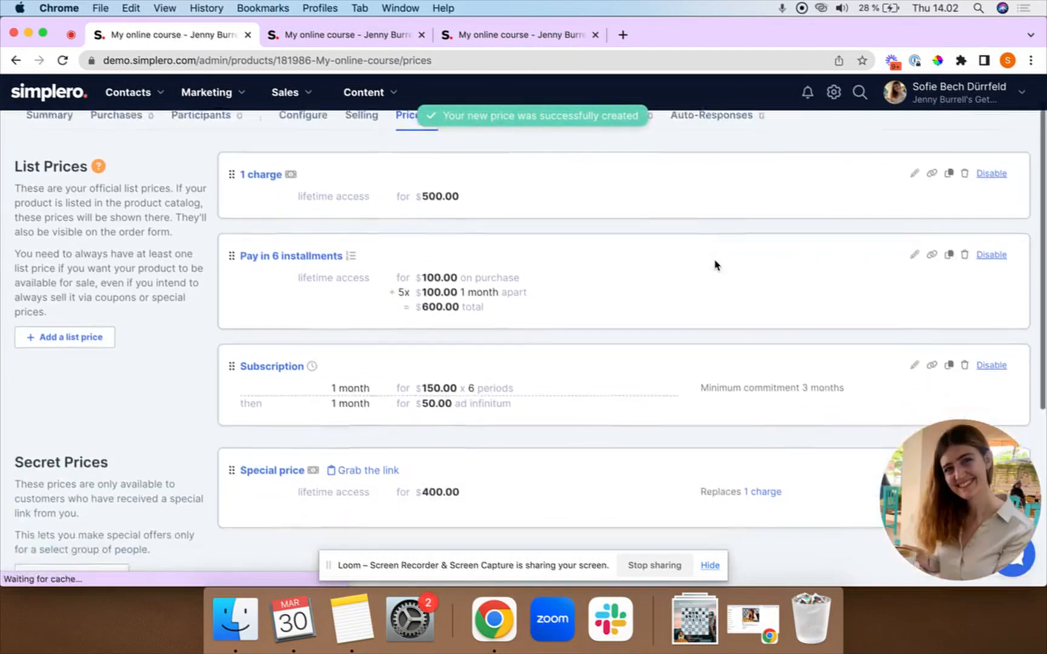
Copy the Discount coupon code, then its direct purchase link.
{"action": "scroll", "coordinate": [715, 265], "scroll_direction": "down", "scroll_amount": 10}
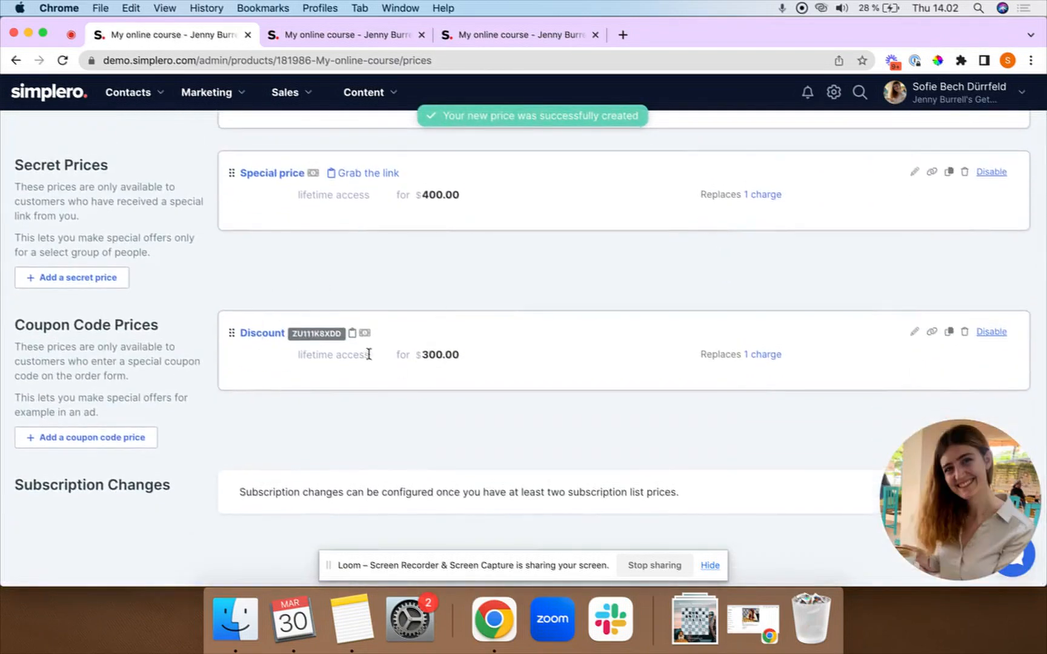
{"action": "left_click", "coordinate": [353, 337]}
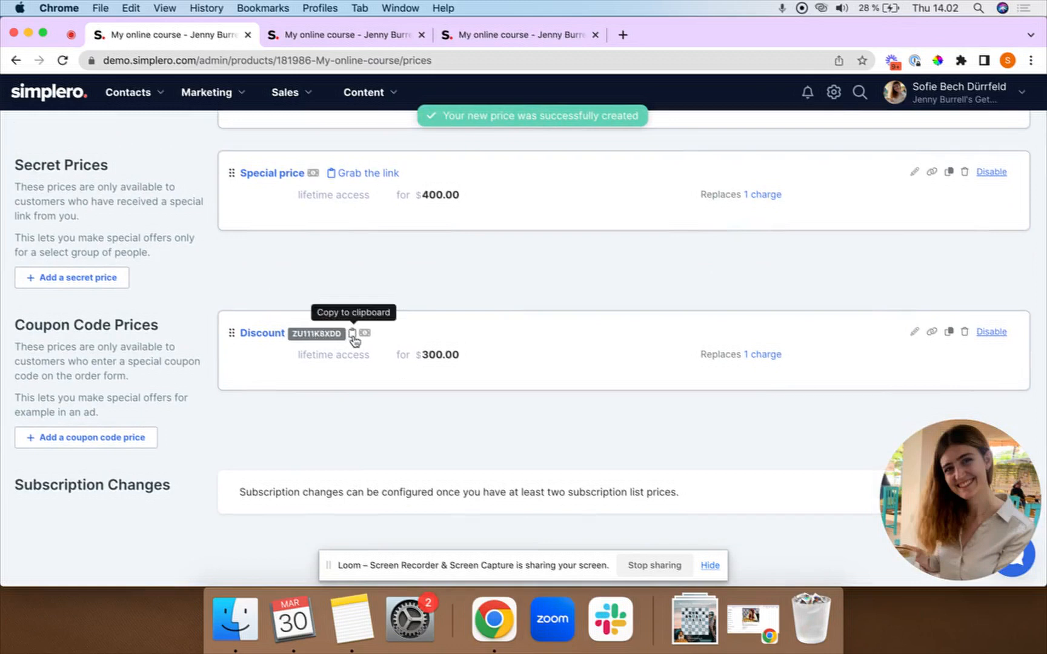
{"action": "left_click", "coordinate": [932, 332]}
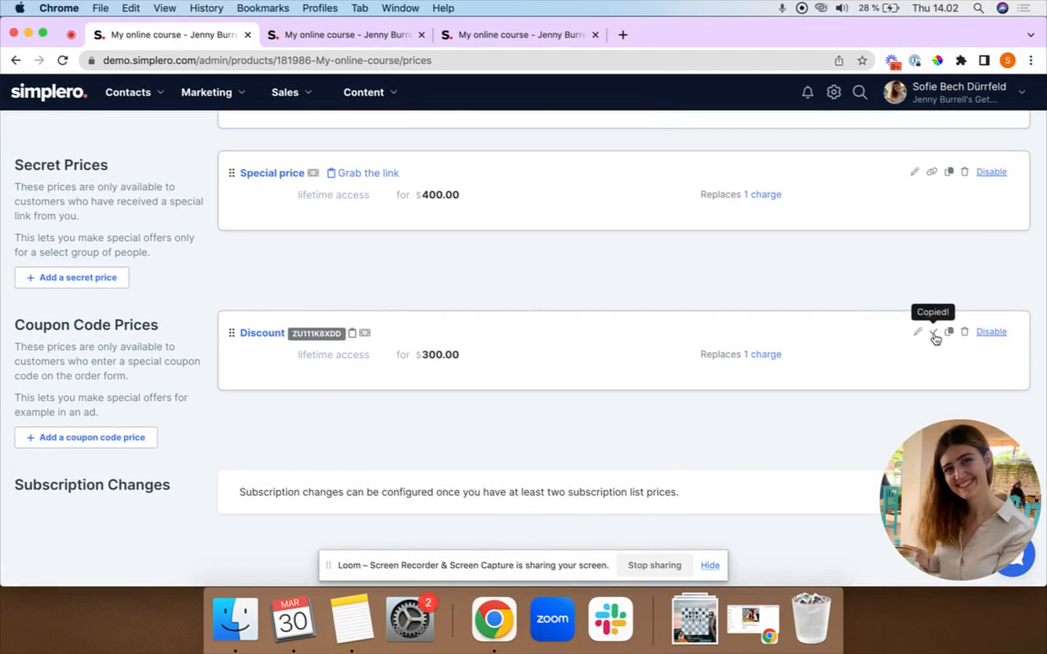
Load the Discount coupon link in a new tab and check the USD 300 checkout with coupon applied.
{"action": "left_click", "coordinate": [623, 35]}
{"action": "key", "text": "super+v"}
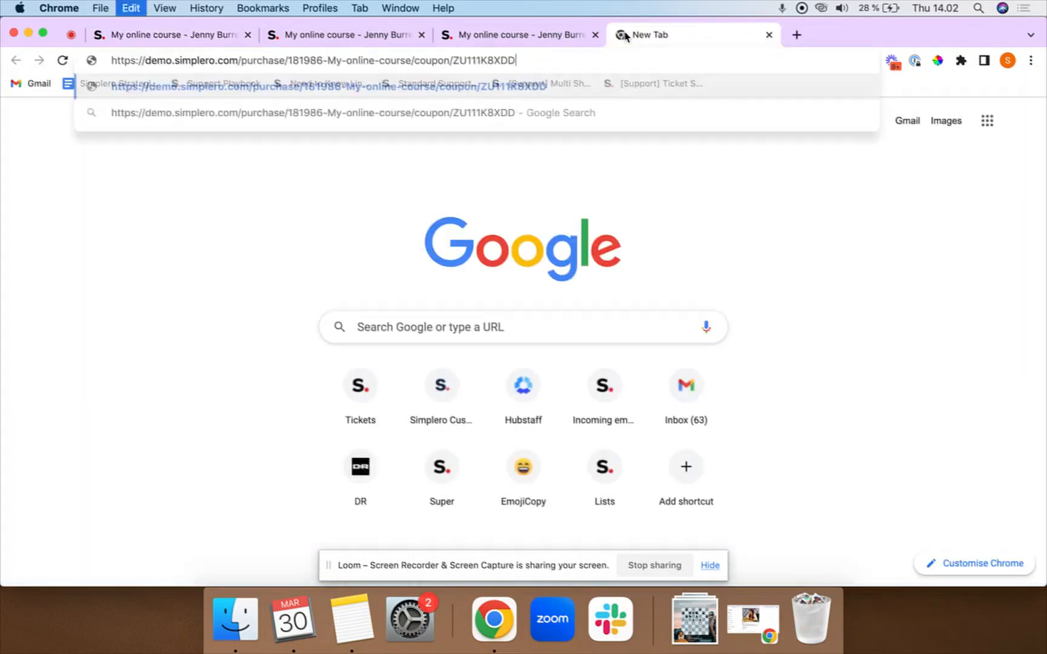
{"action": "key", "text": "Return"}
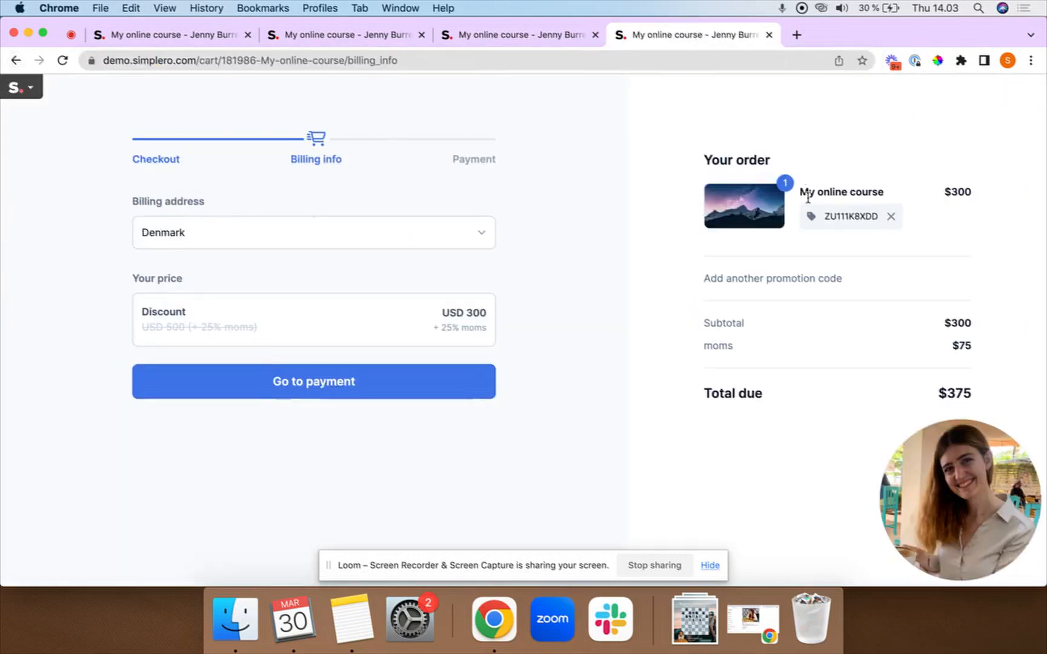
{"action": "left_click_drag", "start_coordinate": [797, 217], "coordinate": [874, 229]}
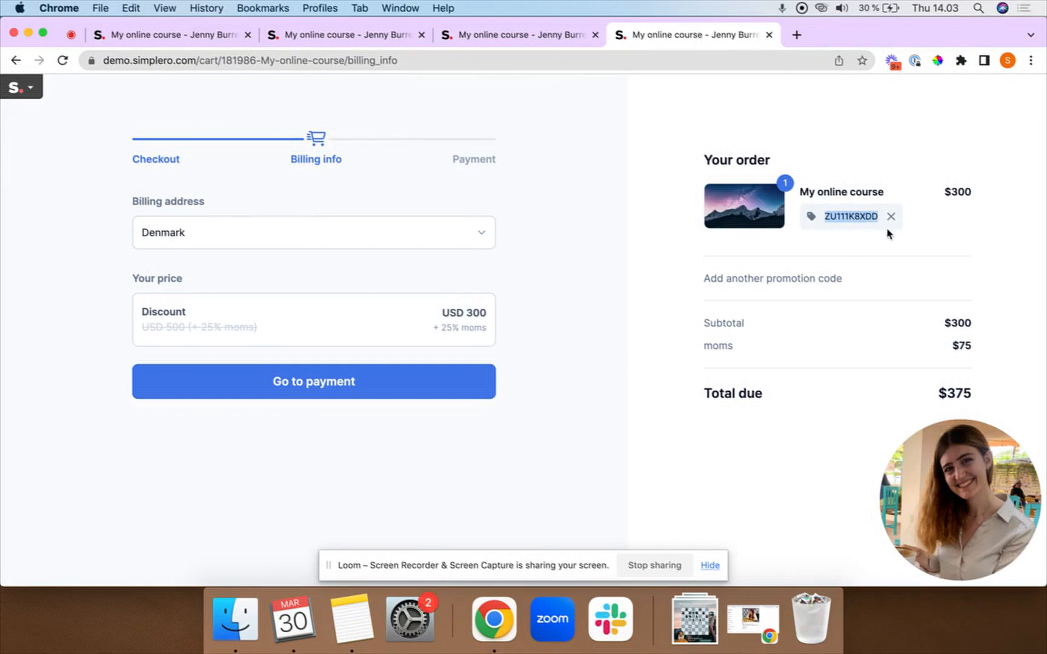
{"action": "left_click", "coordinate": [934, 227]}
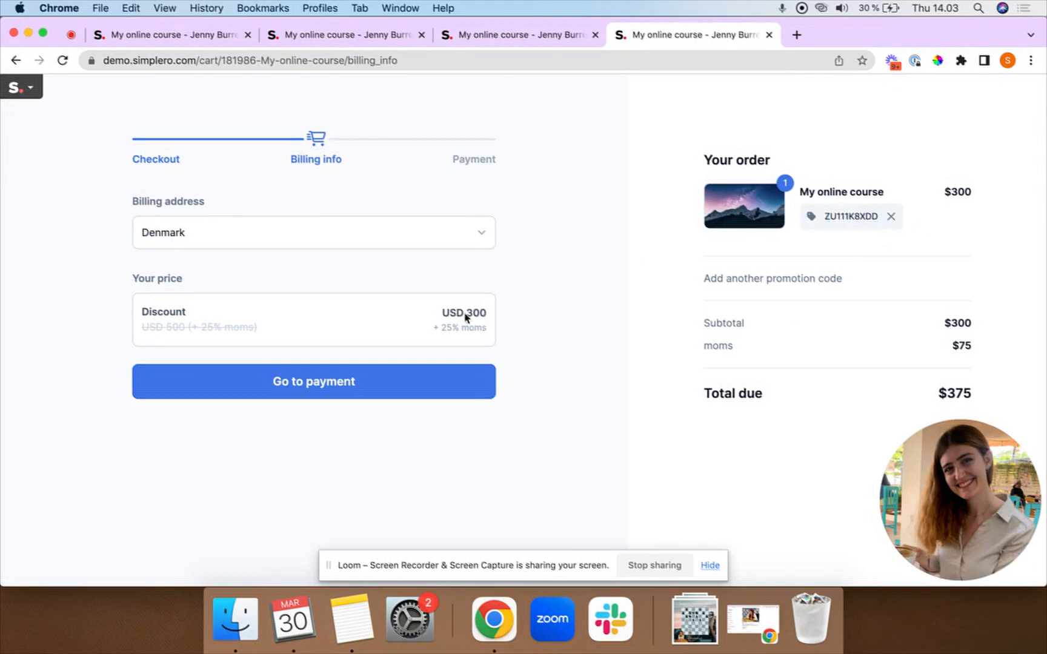